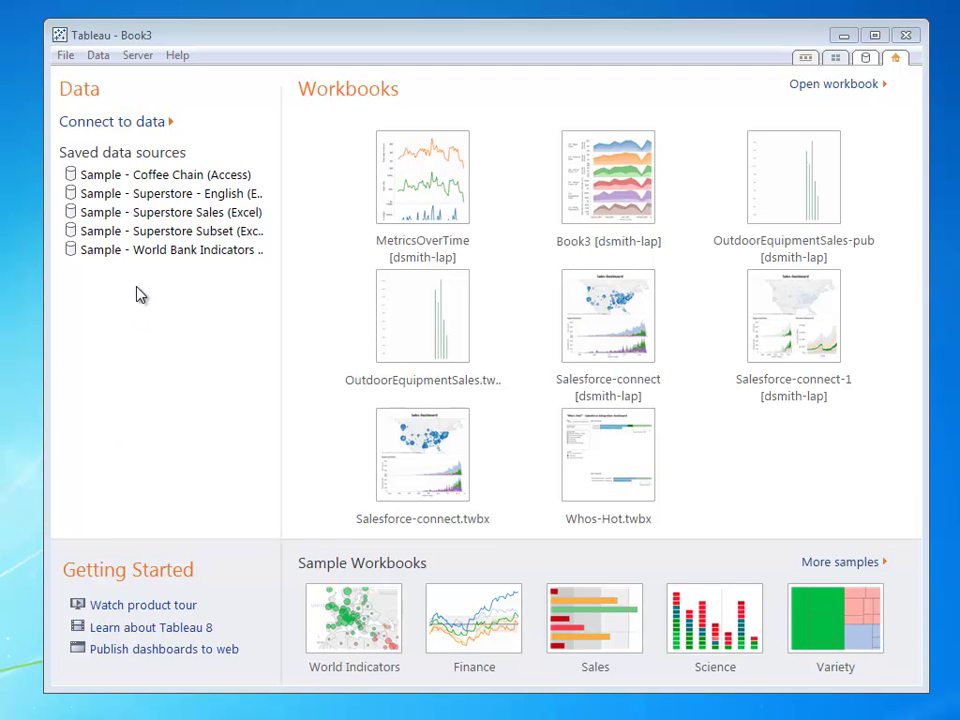
- Connect to Amazon Redshift using the pasted server, database testv1, and the login username and password
left_click(138, 123)
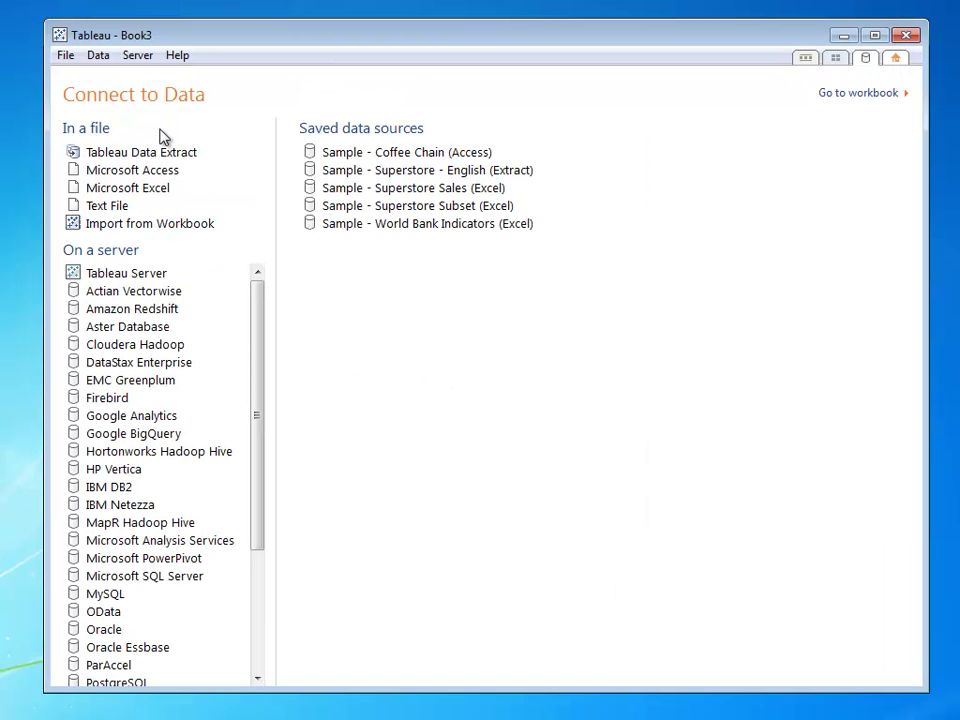
left_click(153, 311)
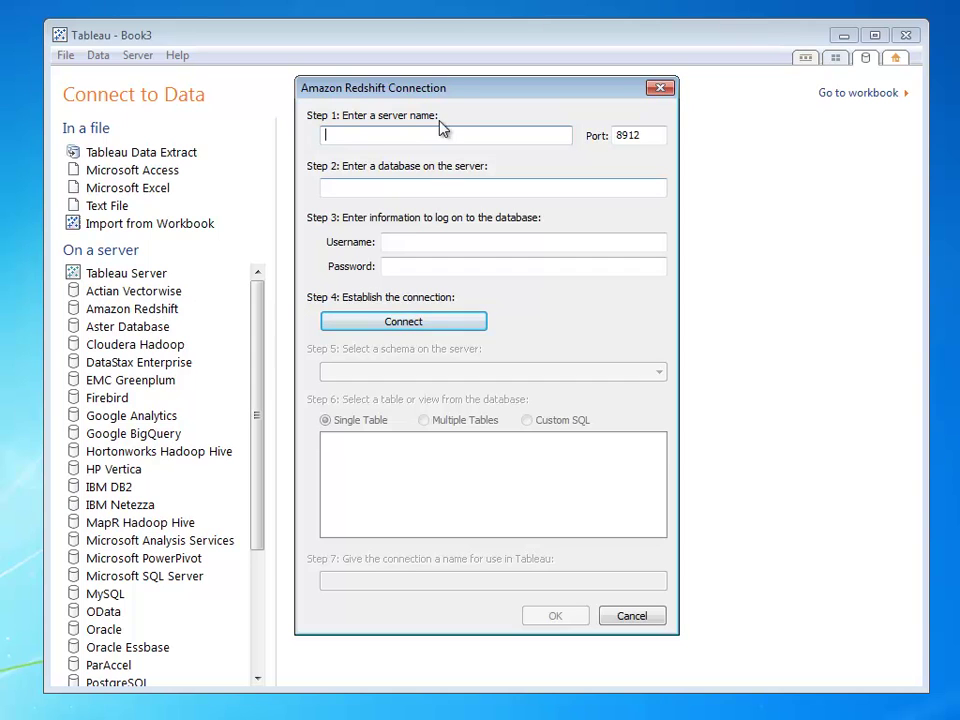
key("ctrl+v")
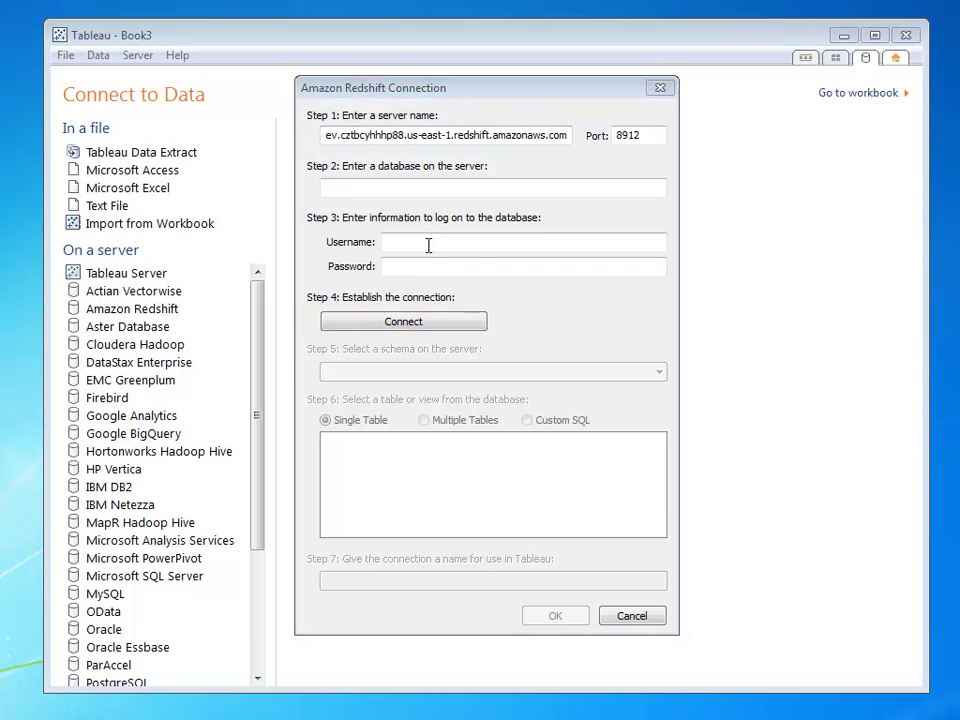
left_click(407, 187)
type("testv1")
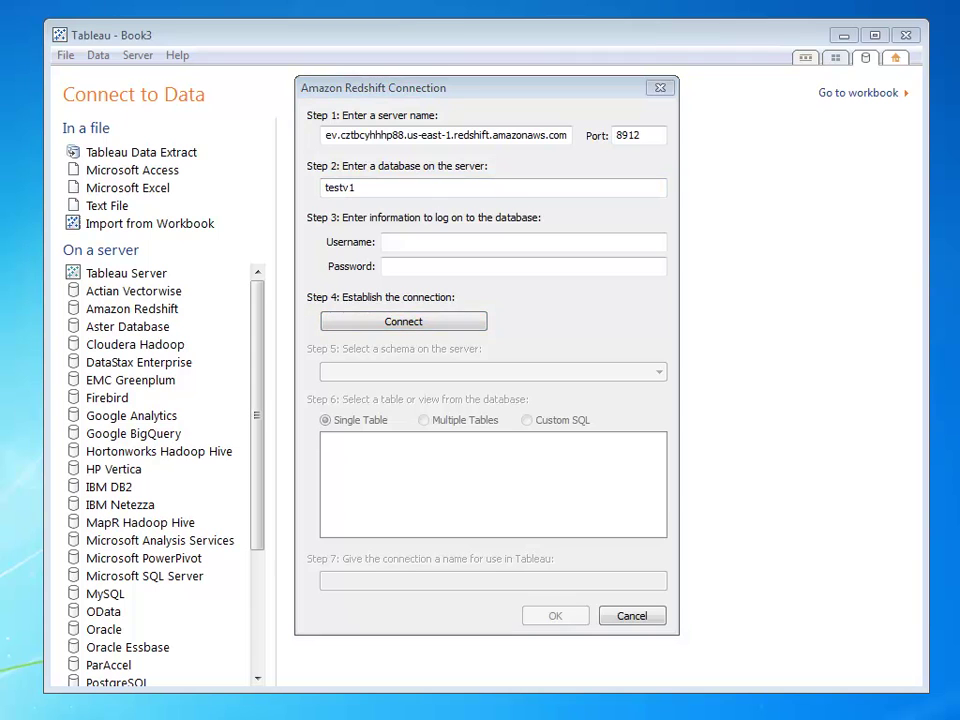
left_click(486, 241)
type("test")
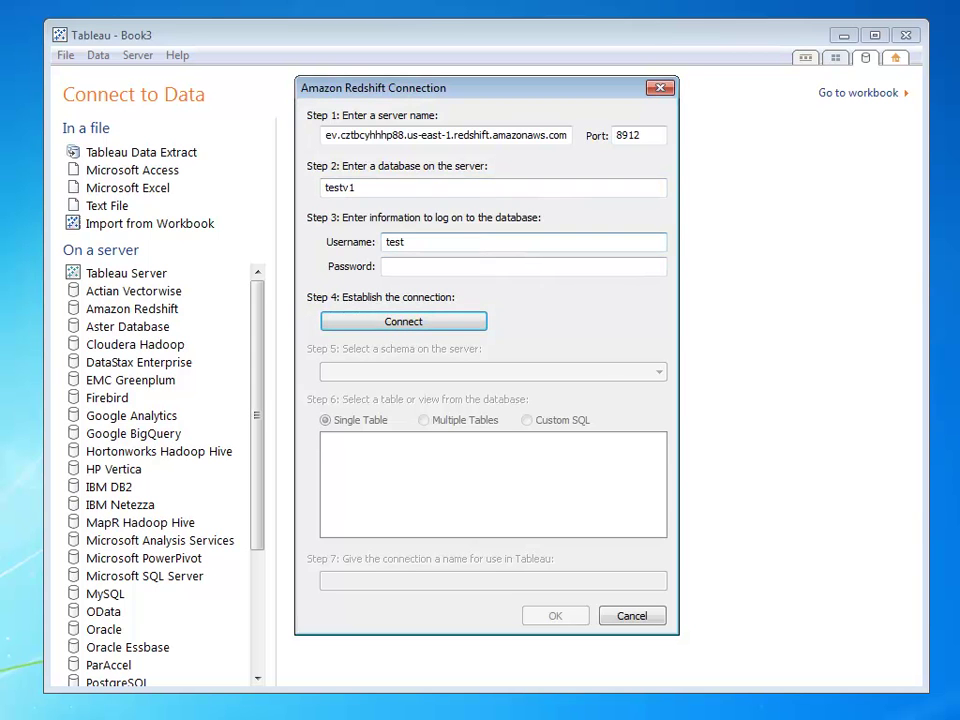
left_click(441, 271)
type("********")
left_click(392, 321)
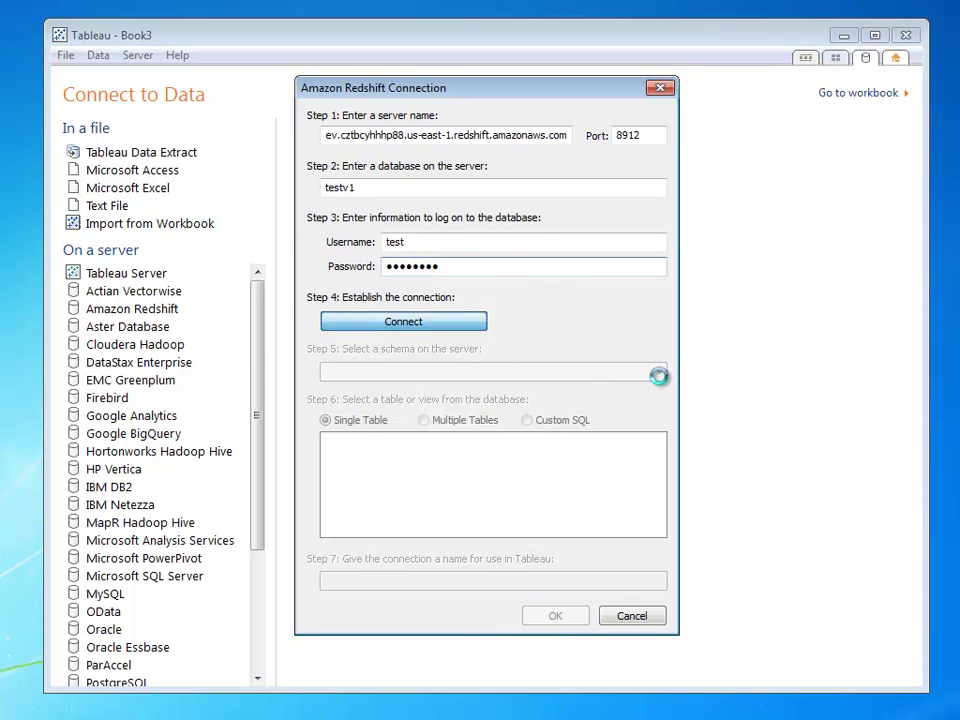
- Choose the public schema and select the rei table as the data source
left_click(659, 374)
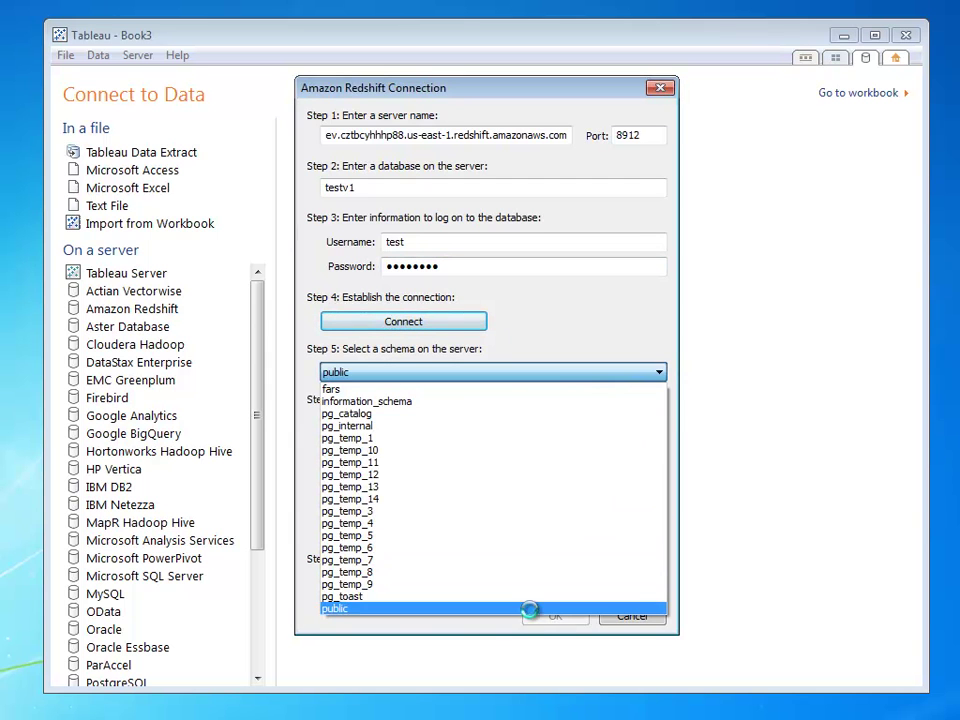
left_click(340, 608)
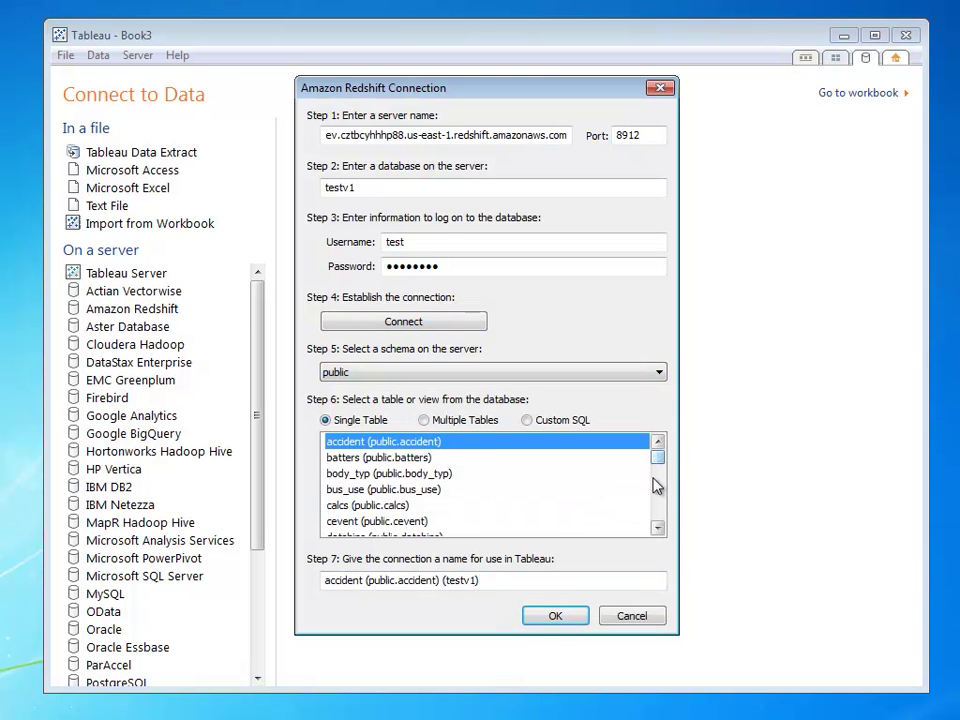
scroll(656, 484, "down", 10)
scroll(658, 510, "down", 3)
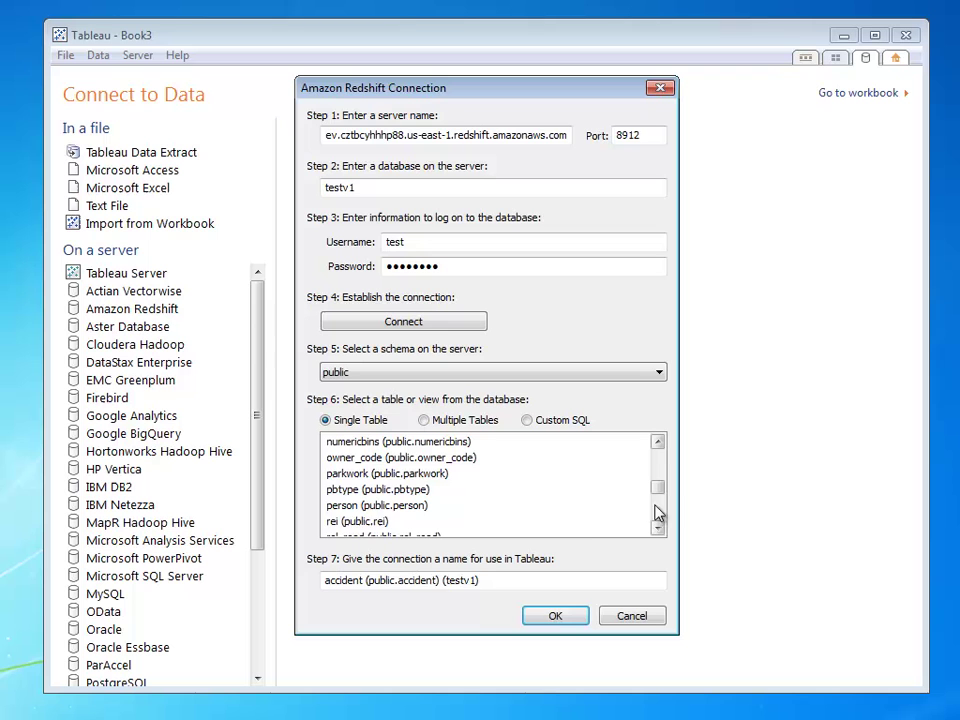
left_click(594, 521)
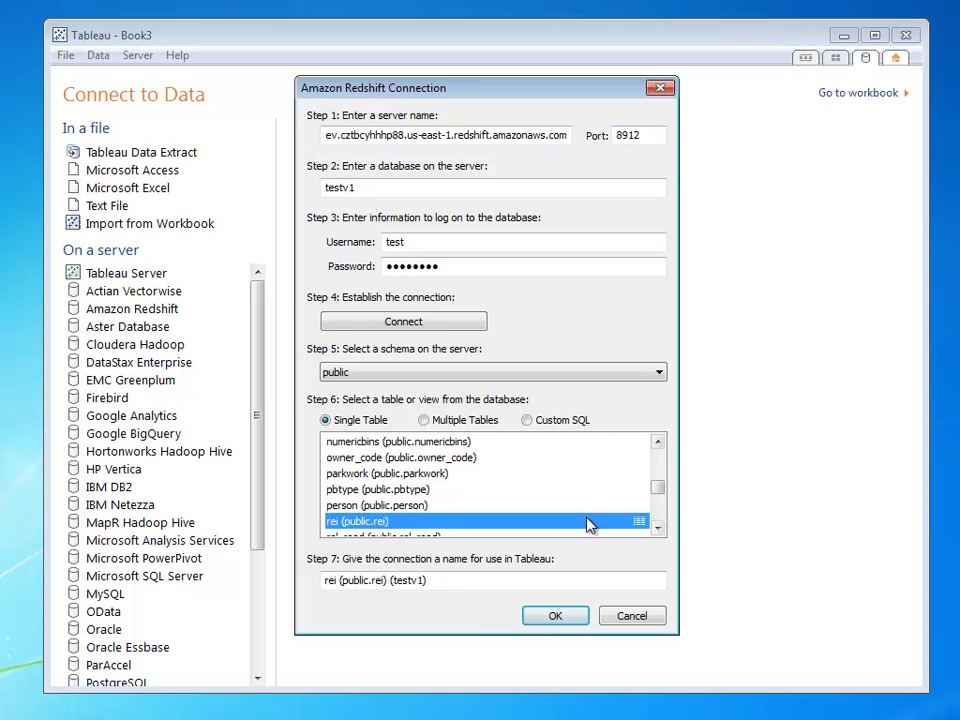
- Confirm the Redshift settings and connect live to the rei table
left_click(556, 617)
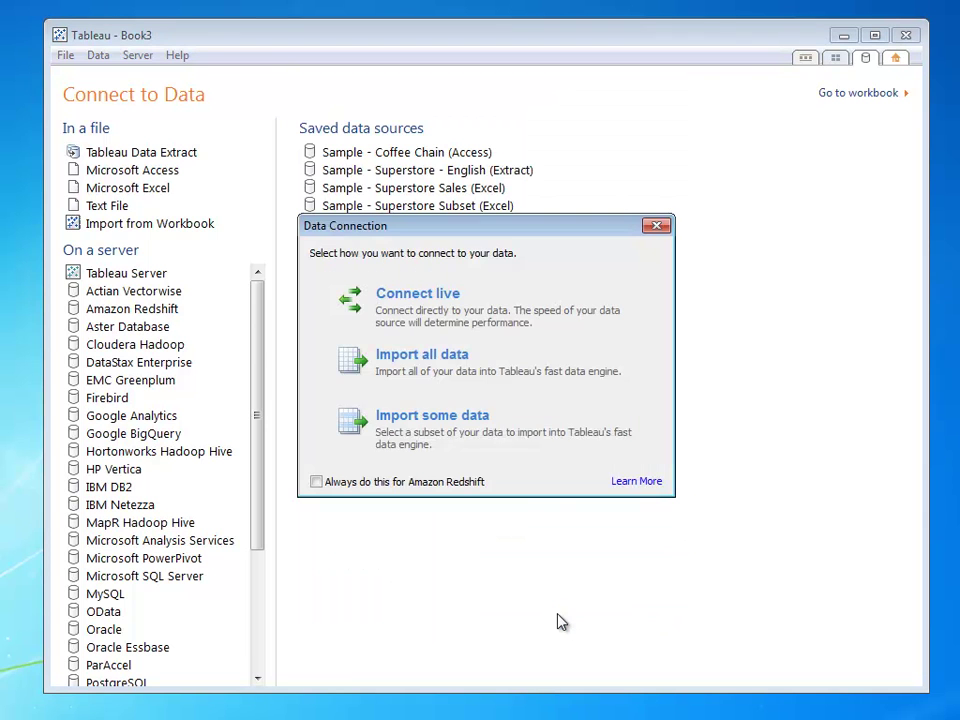
left_click(480, 324)
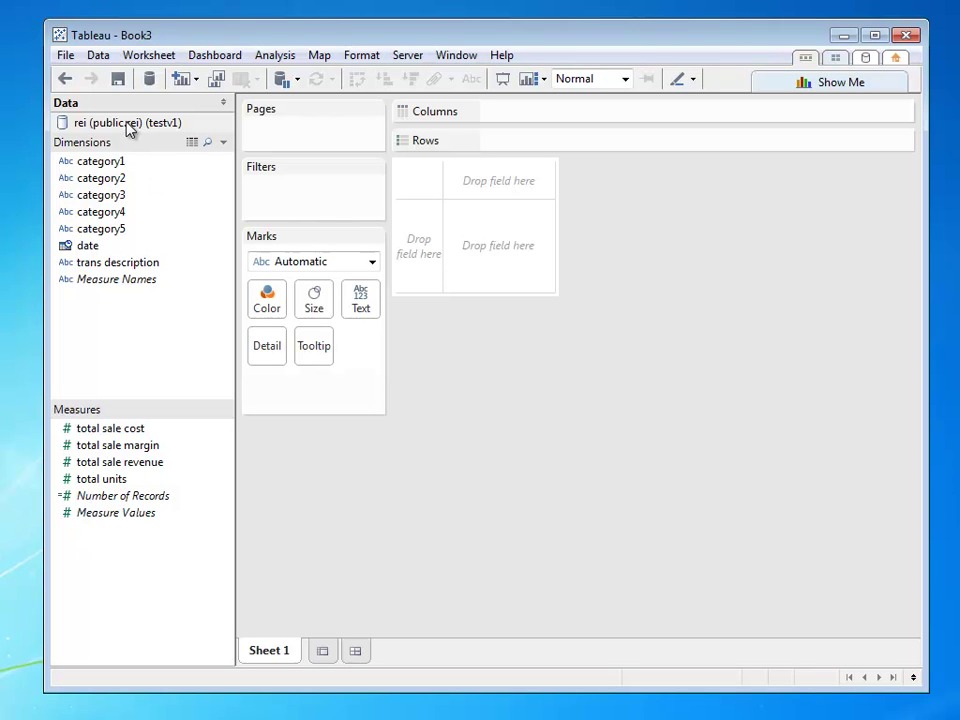
- Hide trans description and build the Products hierarchy from category1, category2 and category3
right_click(128, 266)
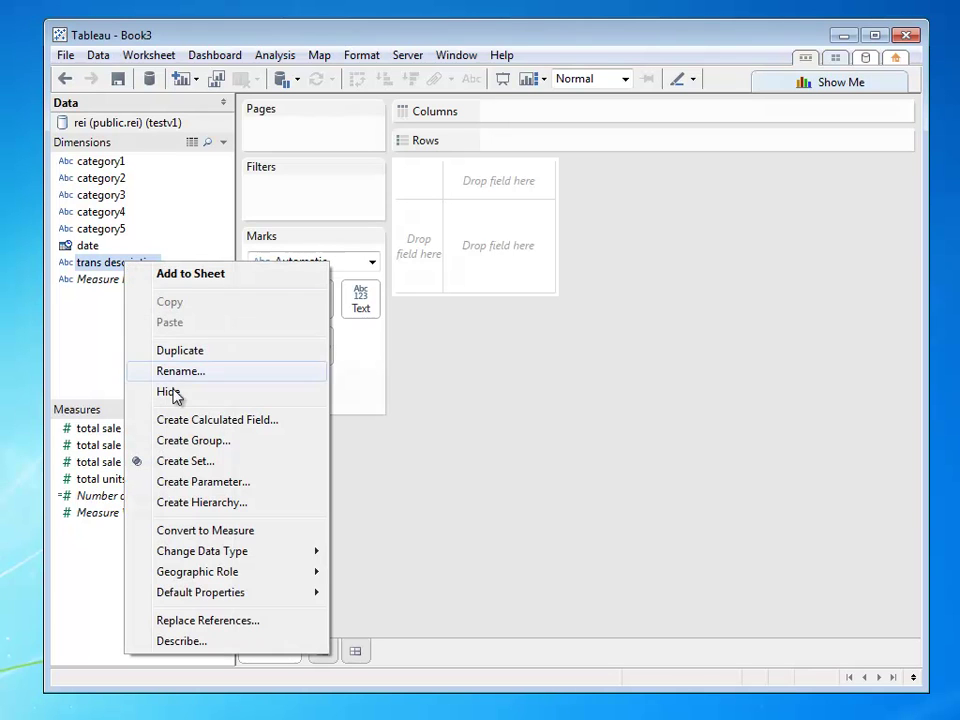
left_click(172, 391)
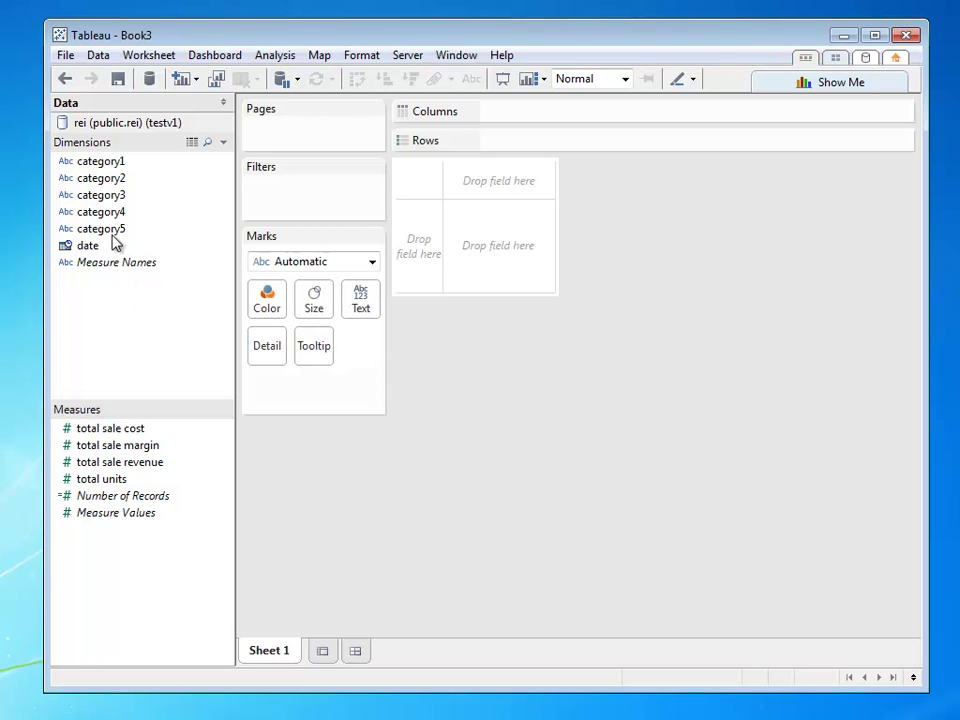
left_click(102, 162)
left_click_drag(101, 165, 103, 182)
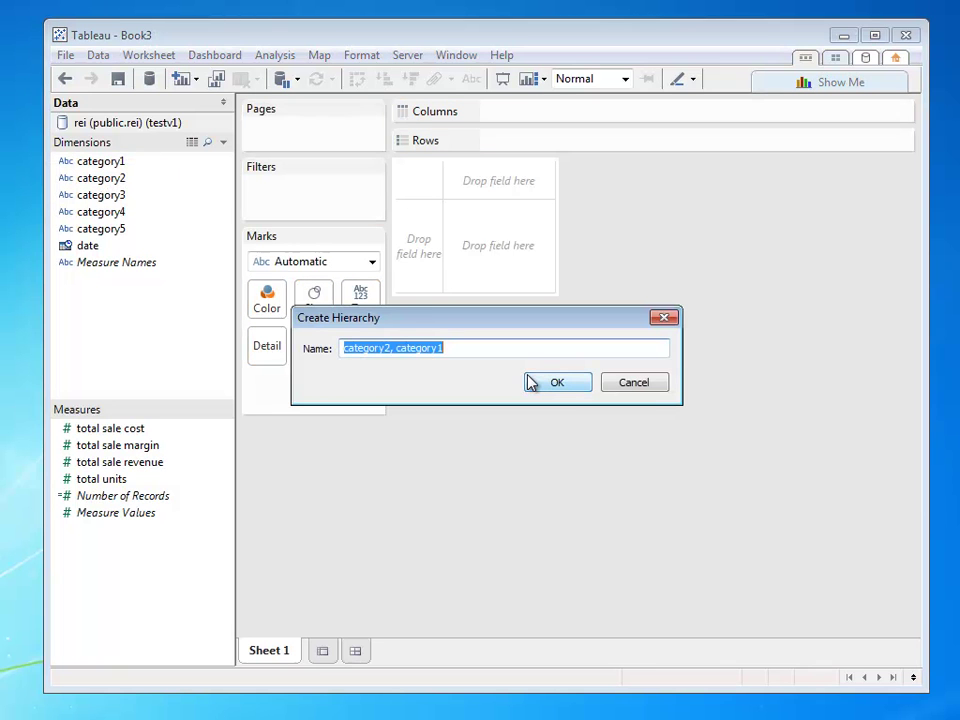
type("Products")
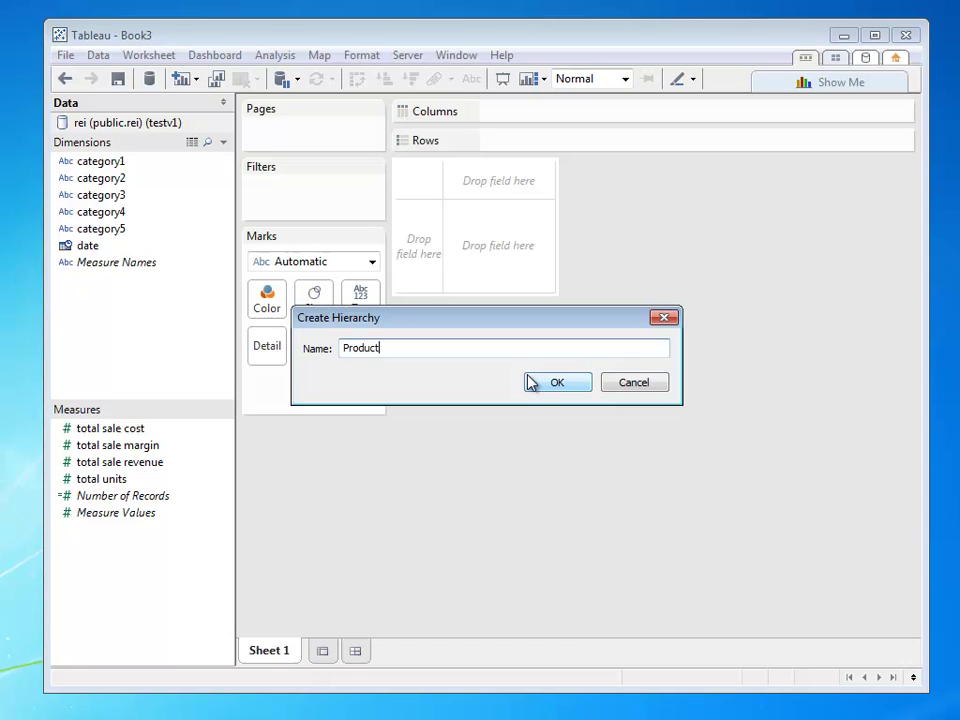
left_click(548, 385)
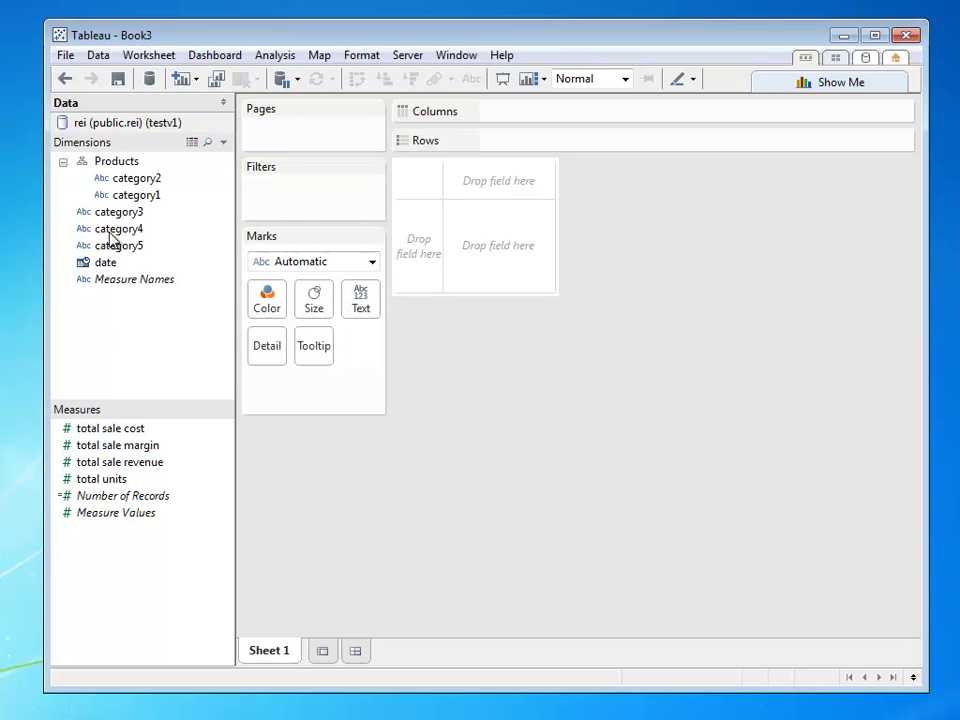
left_click_drag(116, 219, 150, 242)
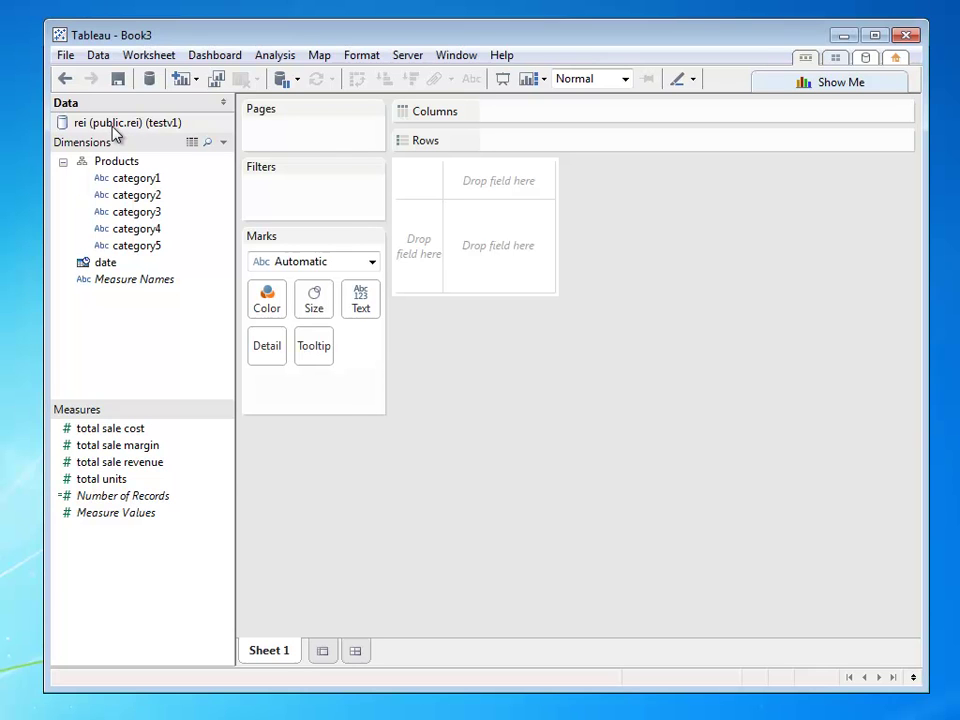
- Begin publishing the rei data source and sign in to Tableau Server with the account's username and password
right_click(113, 126)
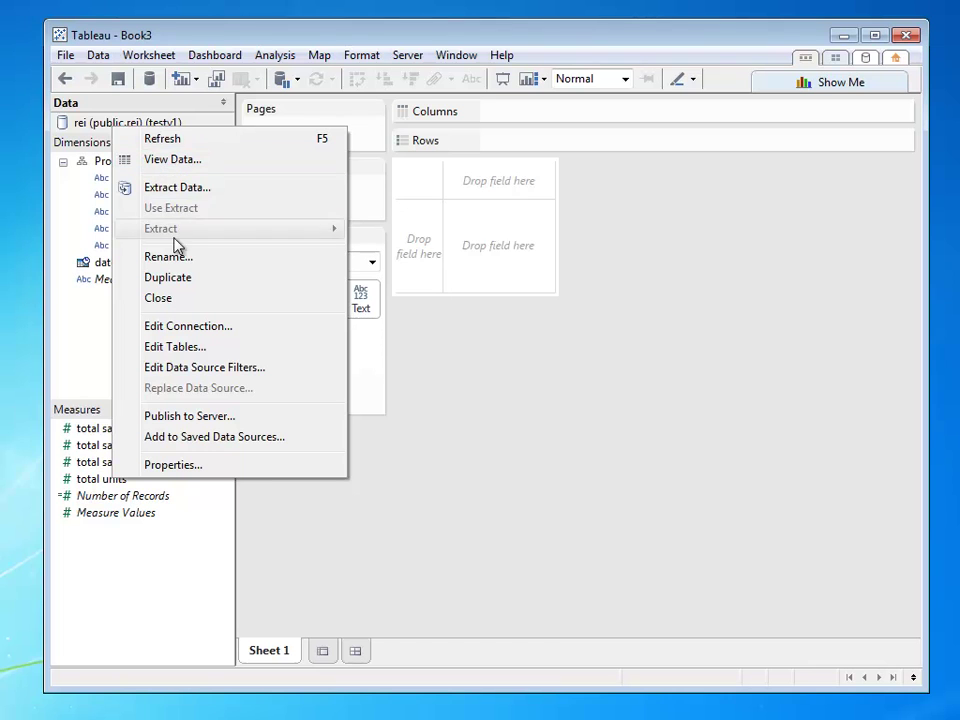
left_click(199, 416)
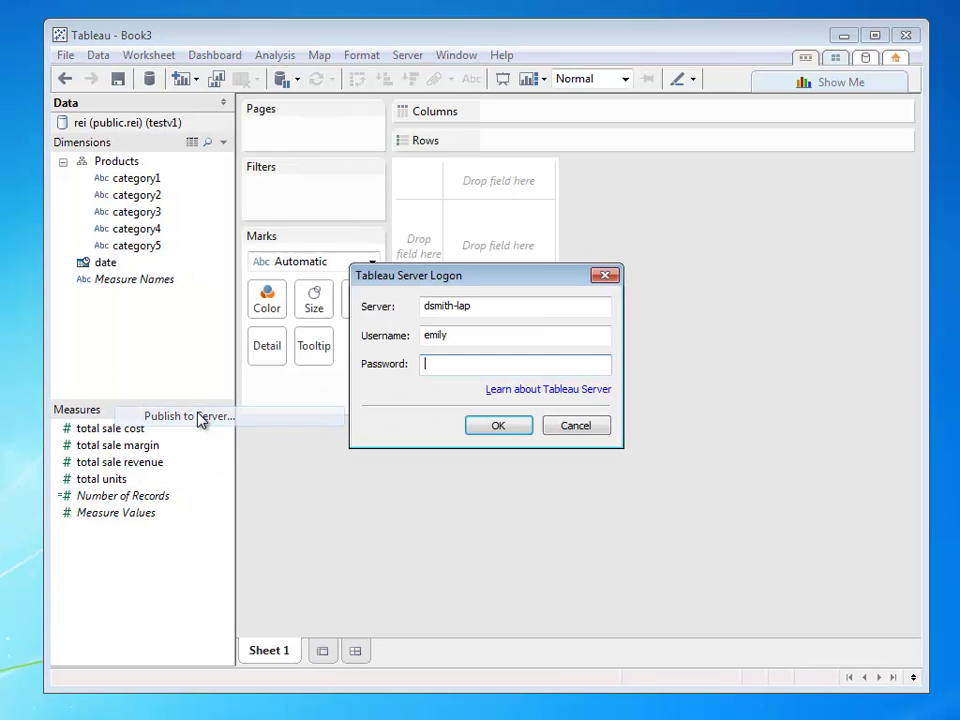
double_click(434, 335)
type("jeff")
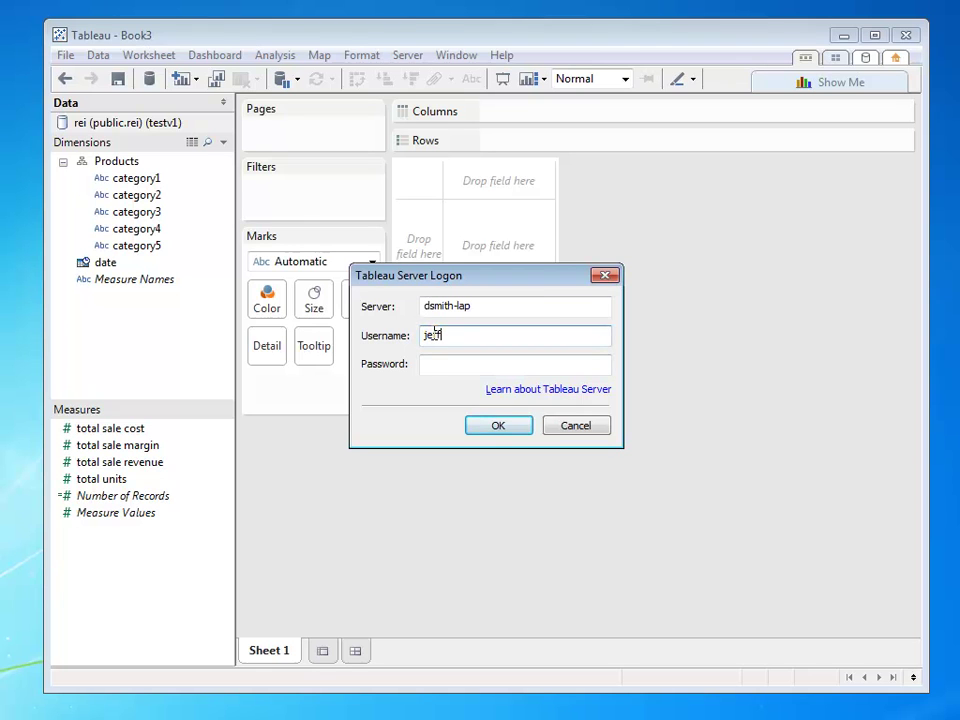
key("Tab")
type("********")
left_click(500, 425)
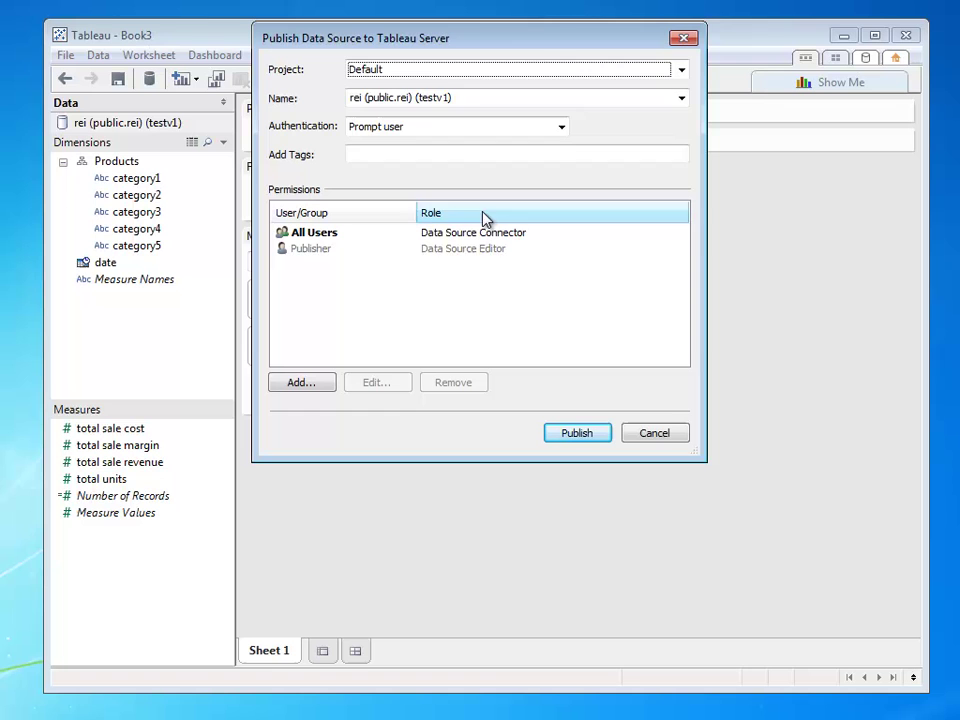
- Publish it as 'Product Sales Over Time - USE THIS' with Embedded password authentication
left_click(468, 100)
type("P")
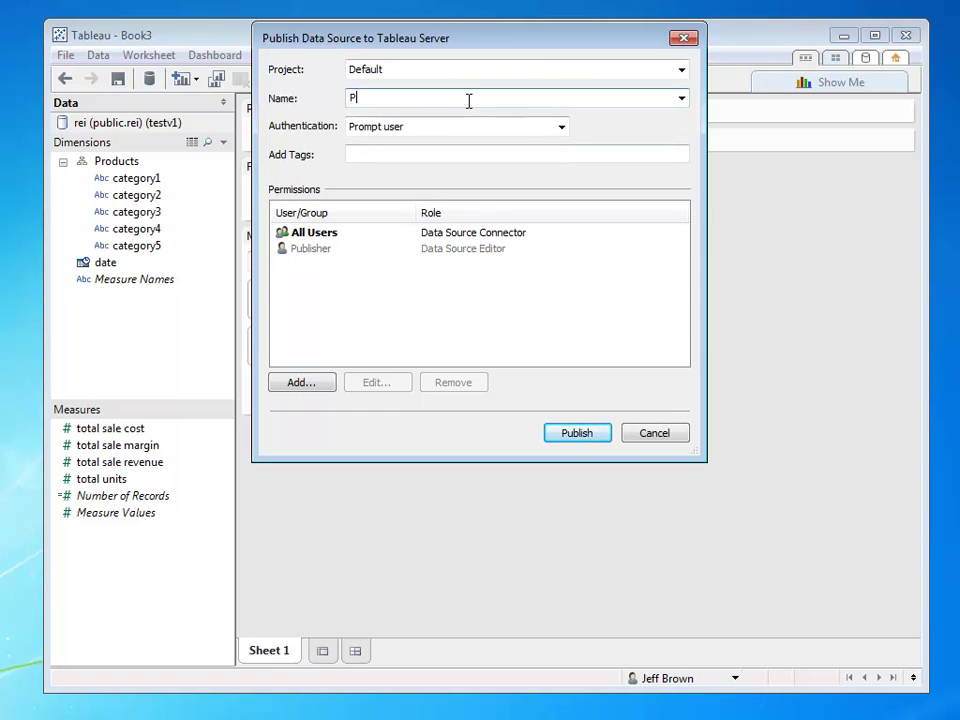
type("roduct Sales Over Time - USE THIS")
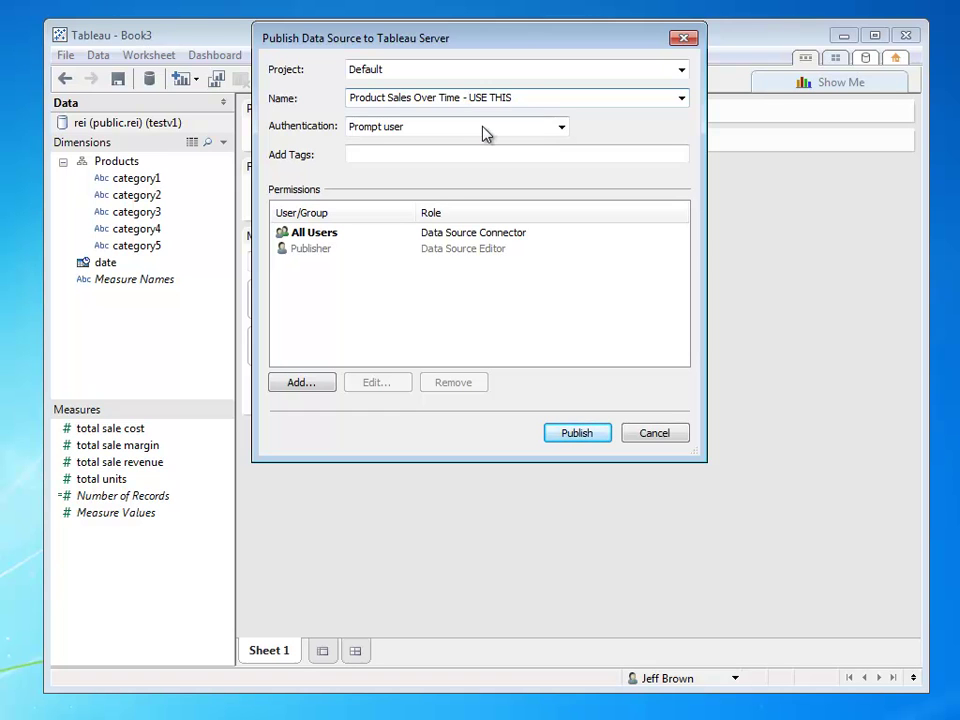
left_click(473, 130)
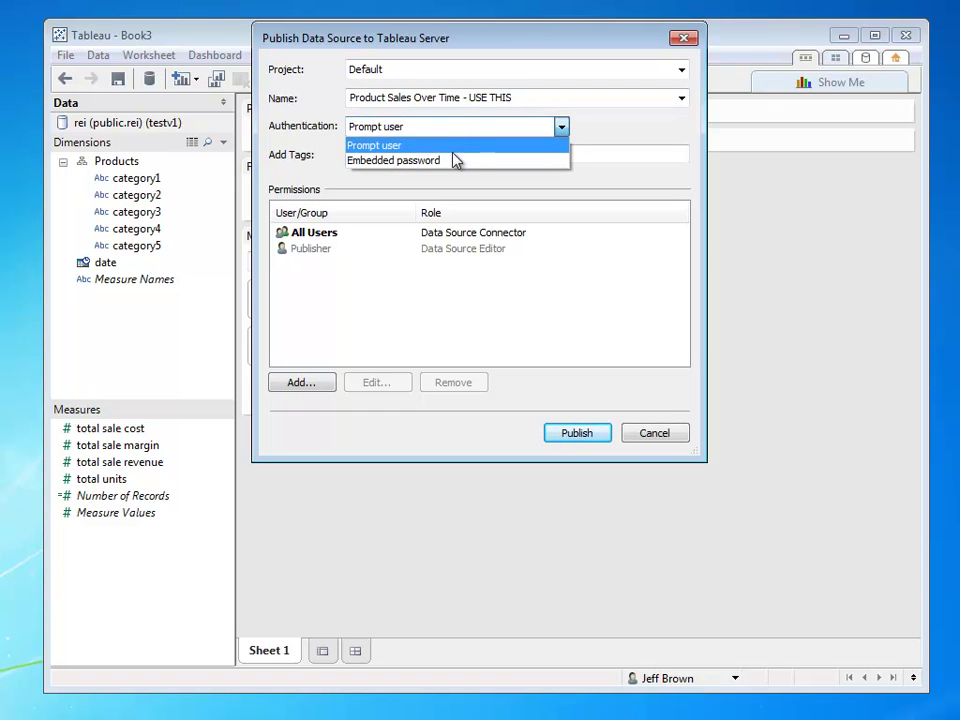
left_click(453, 160)
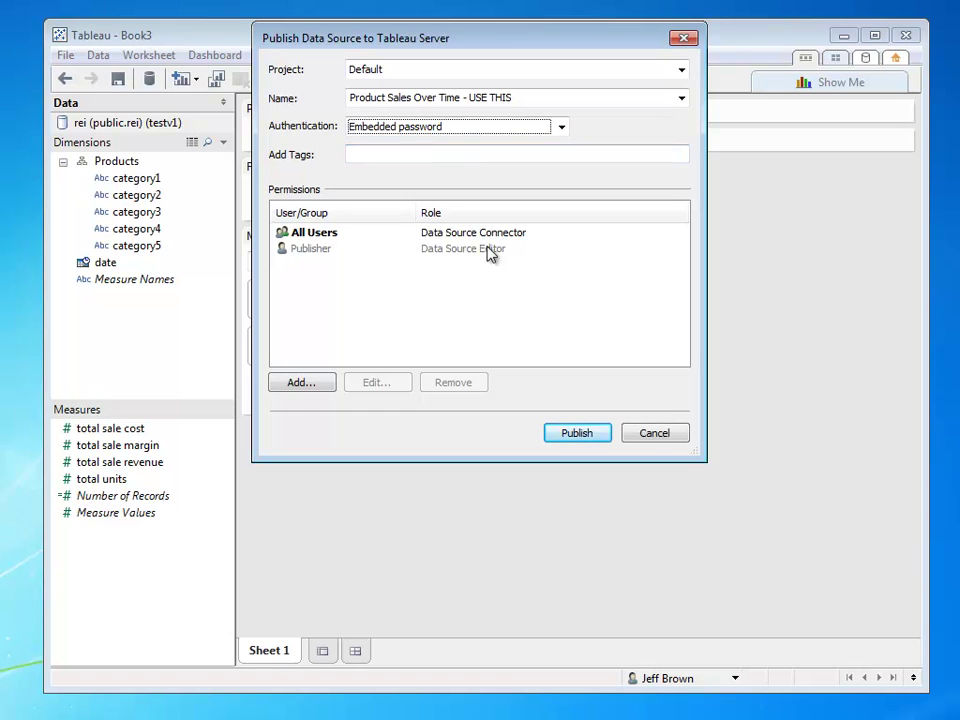
left_click(404, 158)
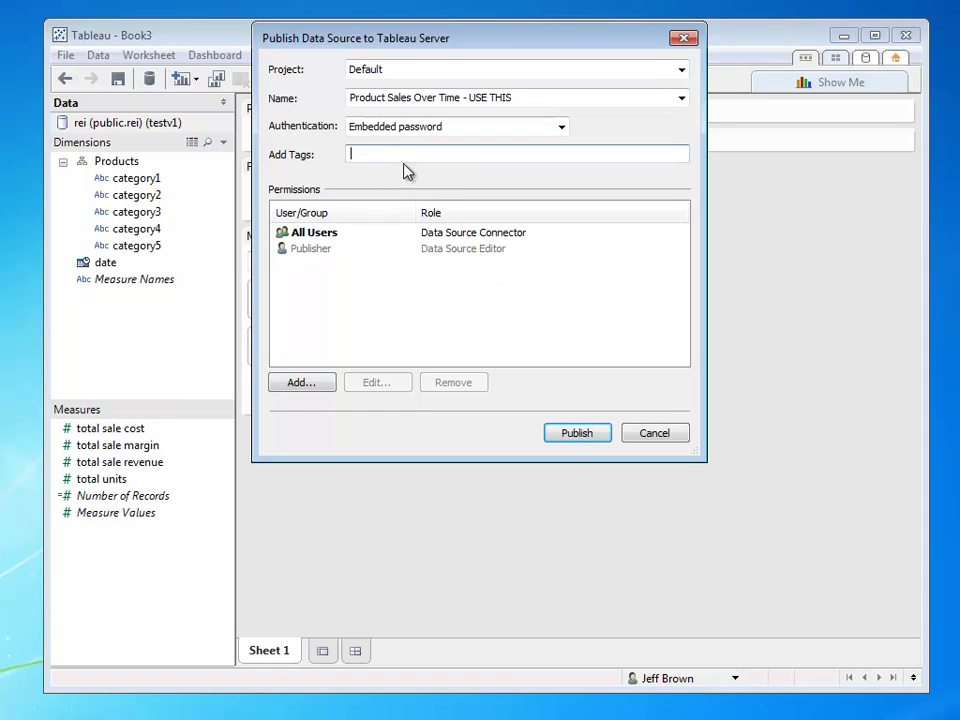
left_click(574, 435)
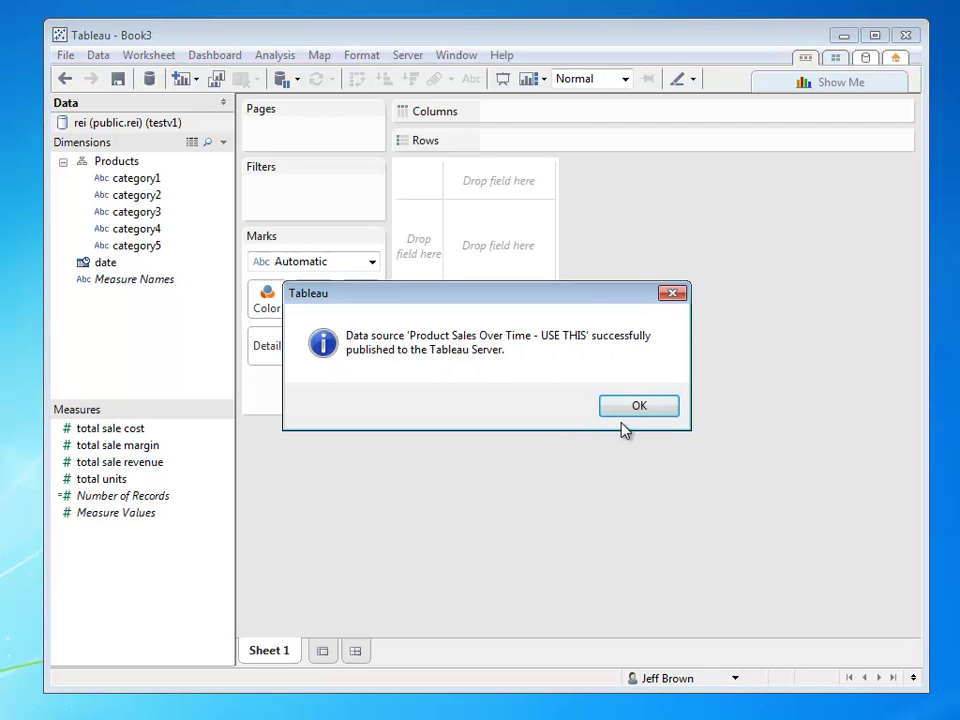
left_click(624, 414)
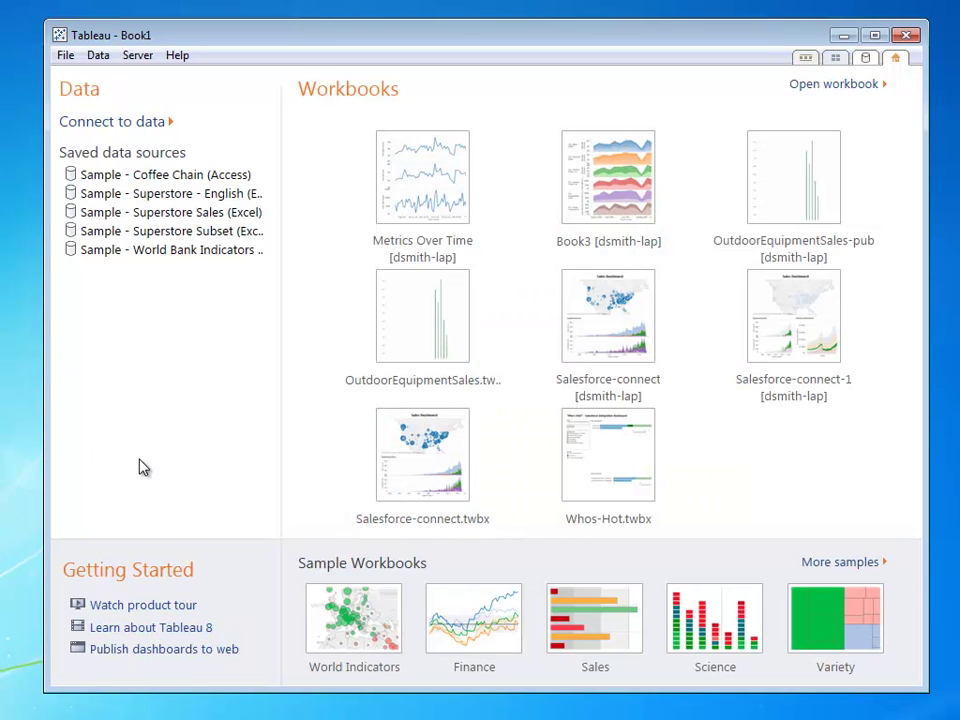
- Log on to Tableau Server with the account password and open 'Product Sales Over Time - USE THIS'
left_click(130, 123)
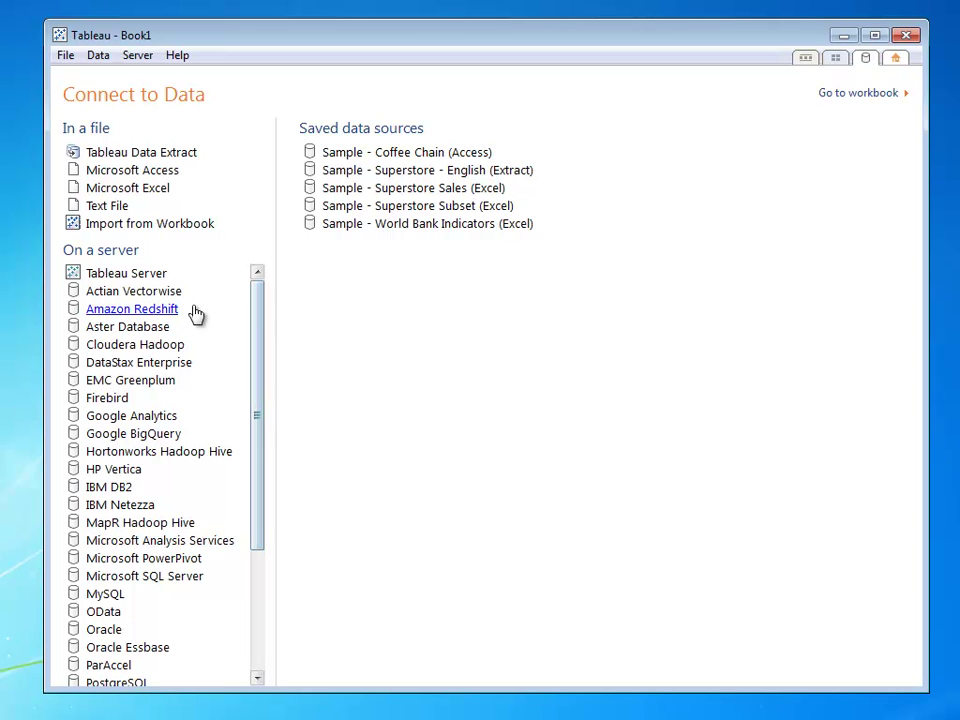
left_click(145, 278)
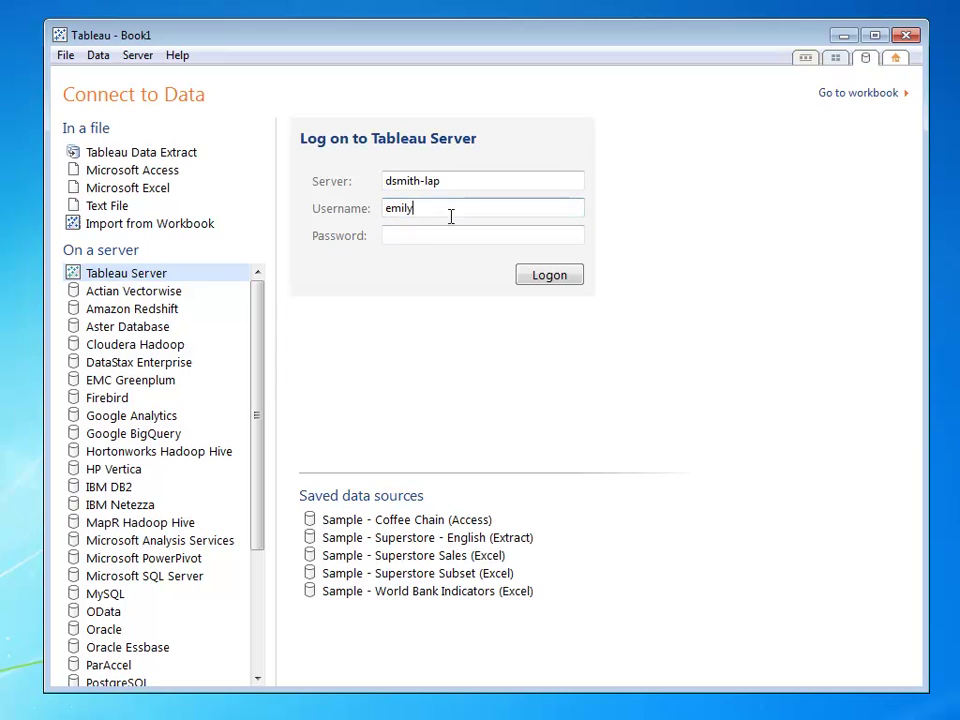
left_click(429, 240)
type("*******")
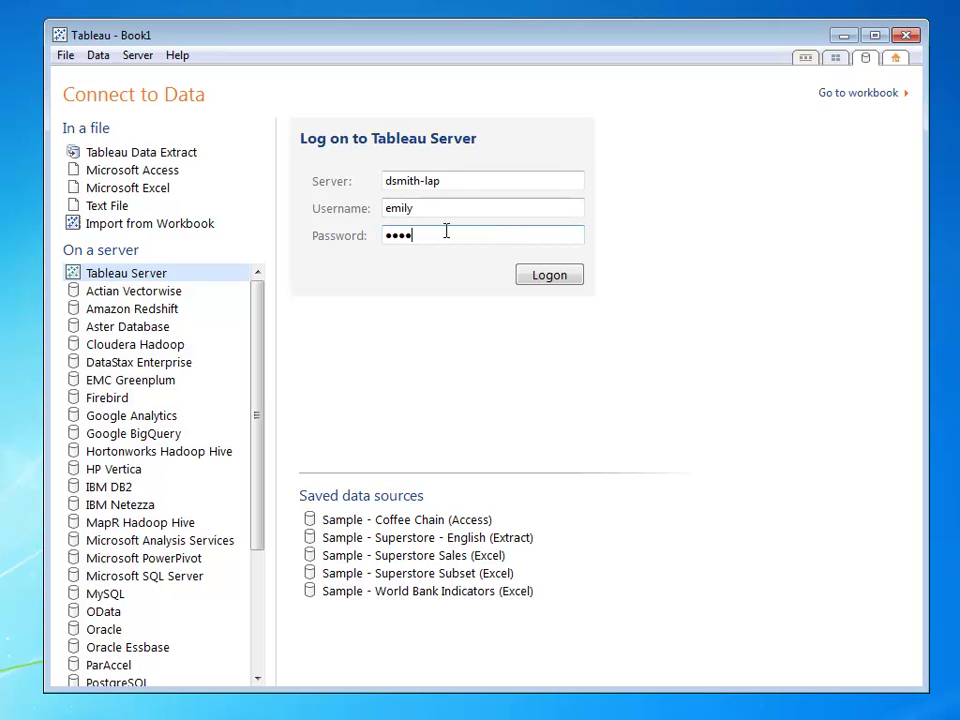
type("*")
key("Return")
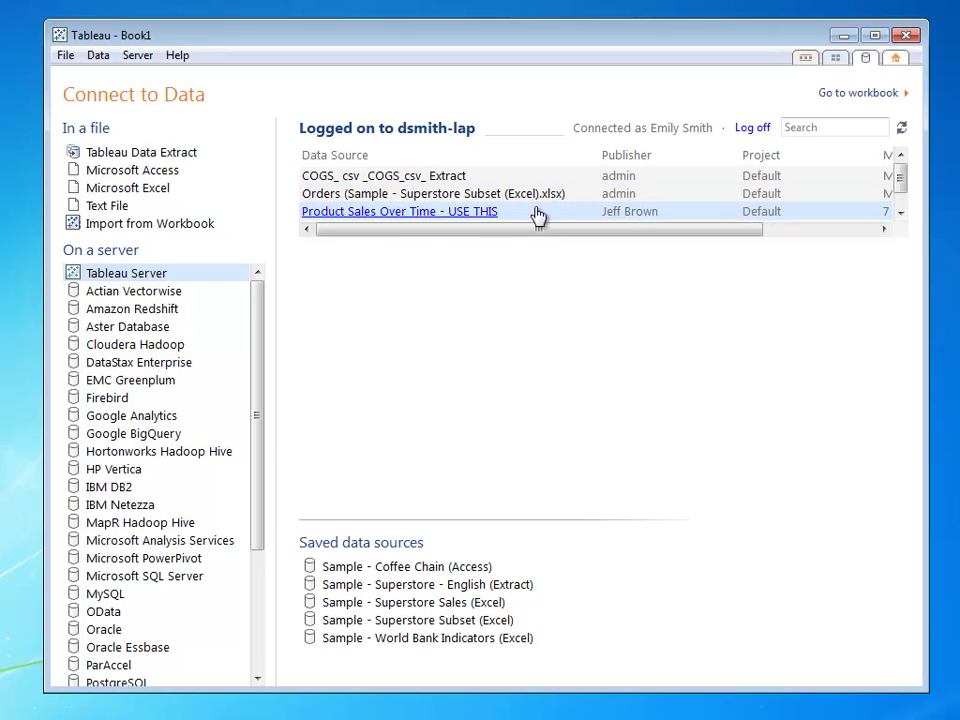
left_click(458, 217)
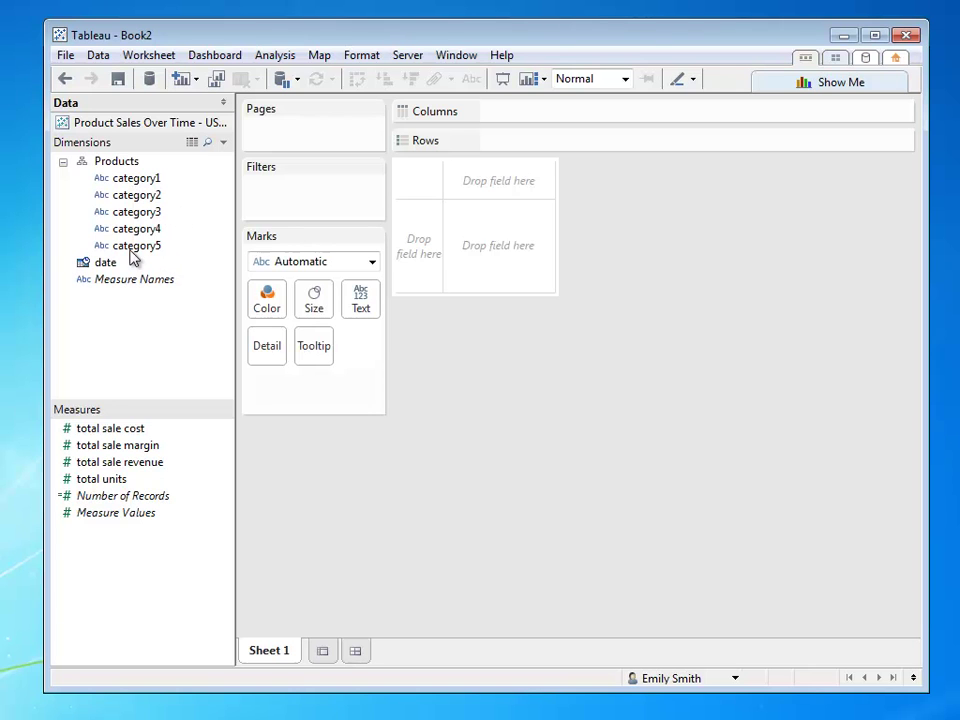
- Read the Measure Names field's description in the data pane
mouse_move(130, 280)
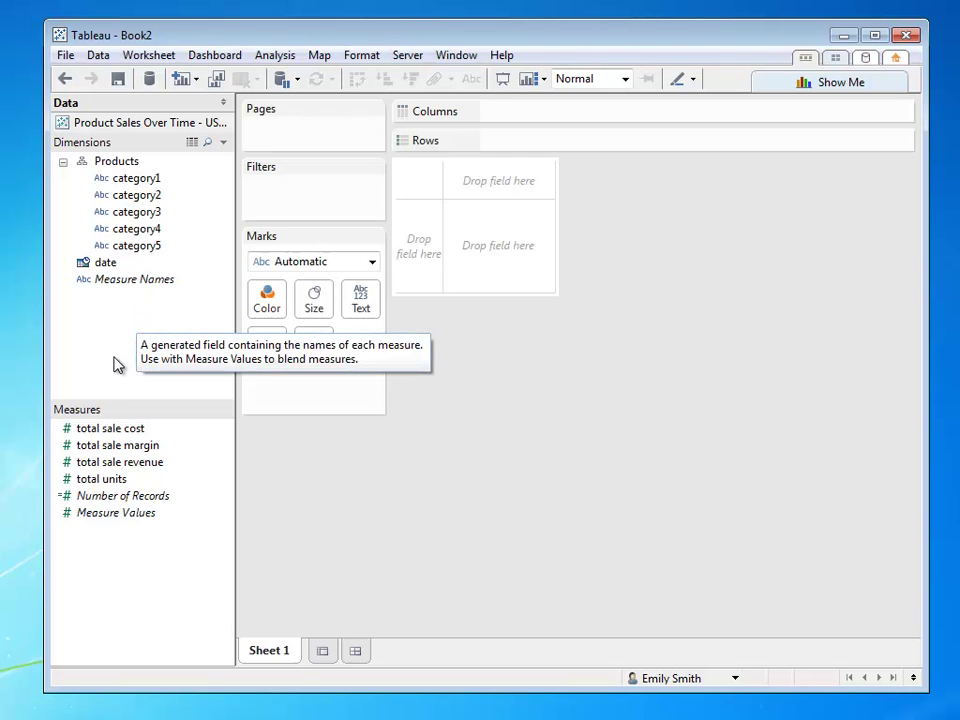
- Put date on Columns as Week Number, and total sale revenue, cost and margin on Rows
left_click_drag(126, 262, 536, 120)
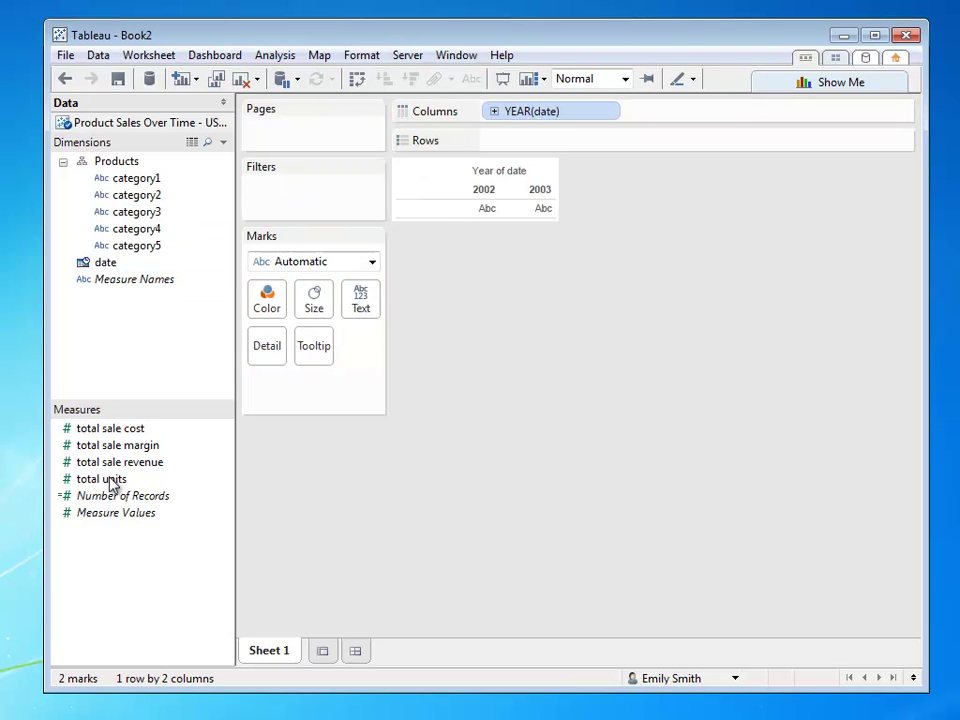
left_click_drag(96, 463, 724, 150)
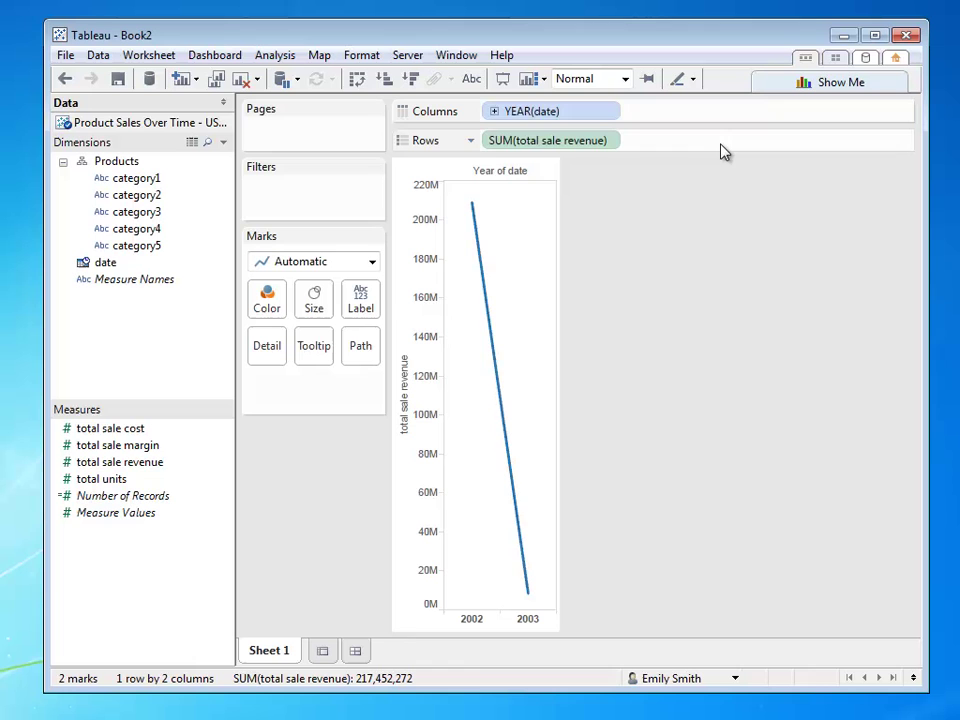
left_click(613, 114)
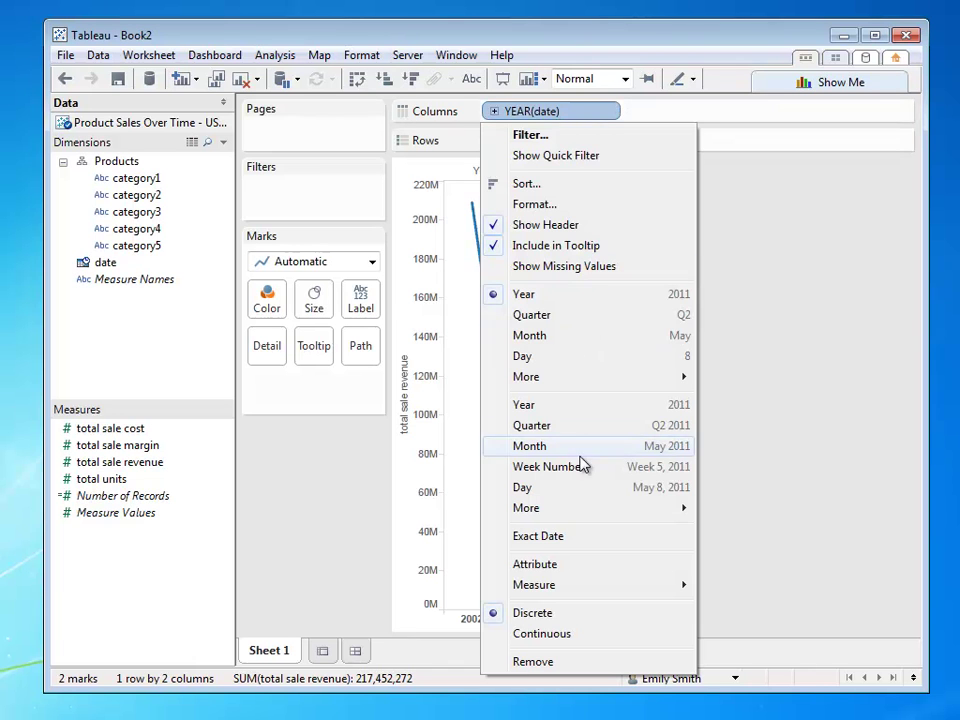
left_click(540, 463)
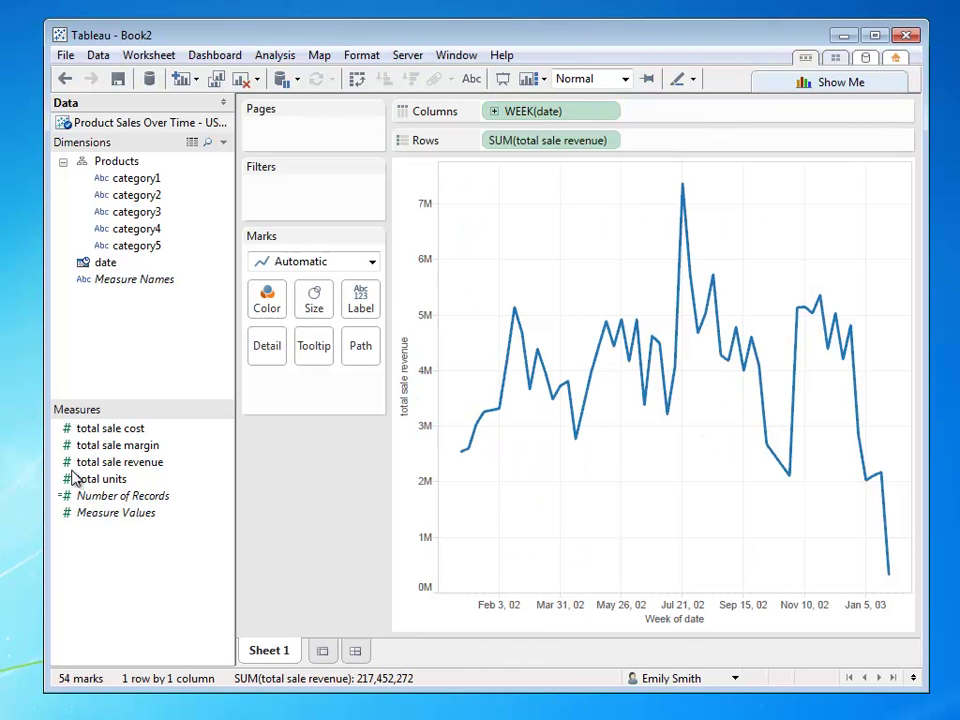
left_click_drag(116, 437, 724, 144)
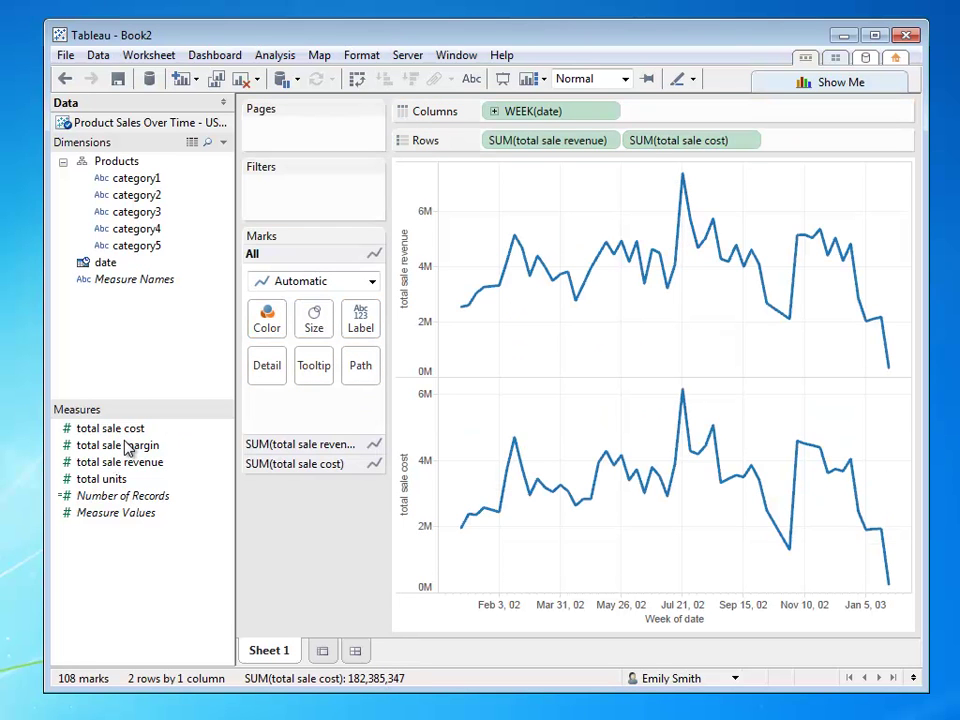
left_click_drag(125, 445, 855, 155)
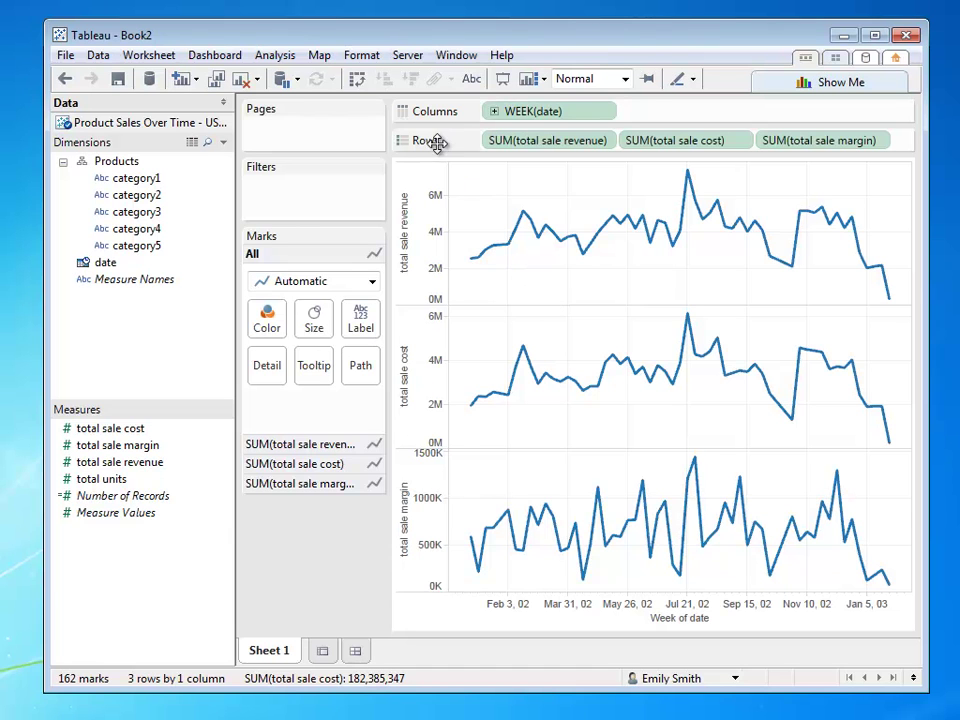
- Publish the Book2 workbook to the dsmith-lap server from the Server menu
left_click(407, 57)
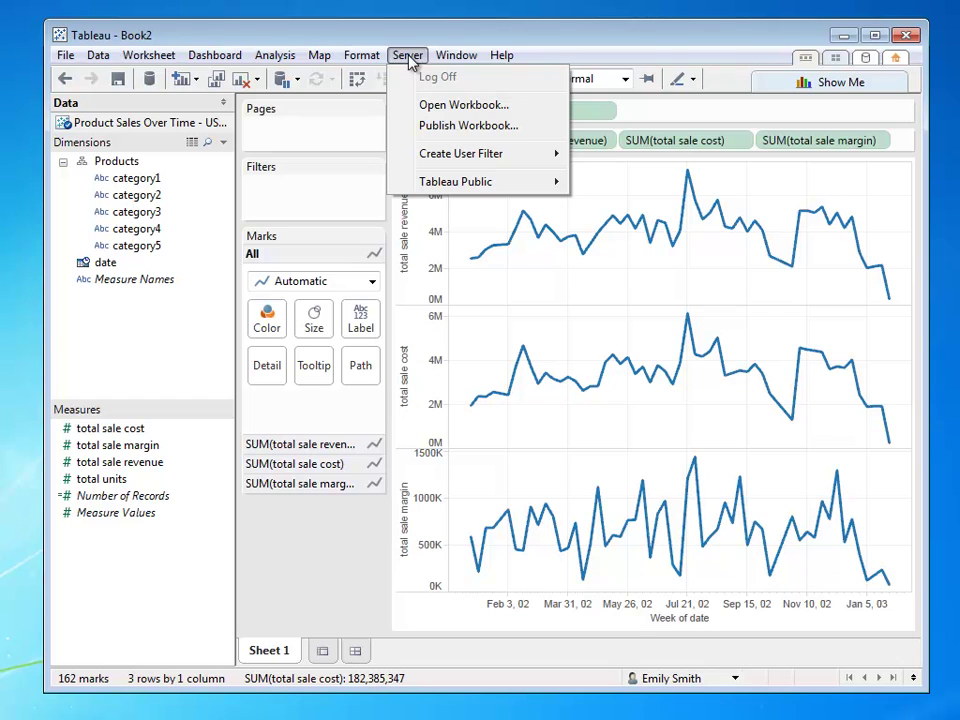
left_click(441, 125)
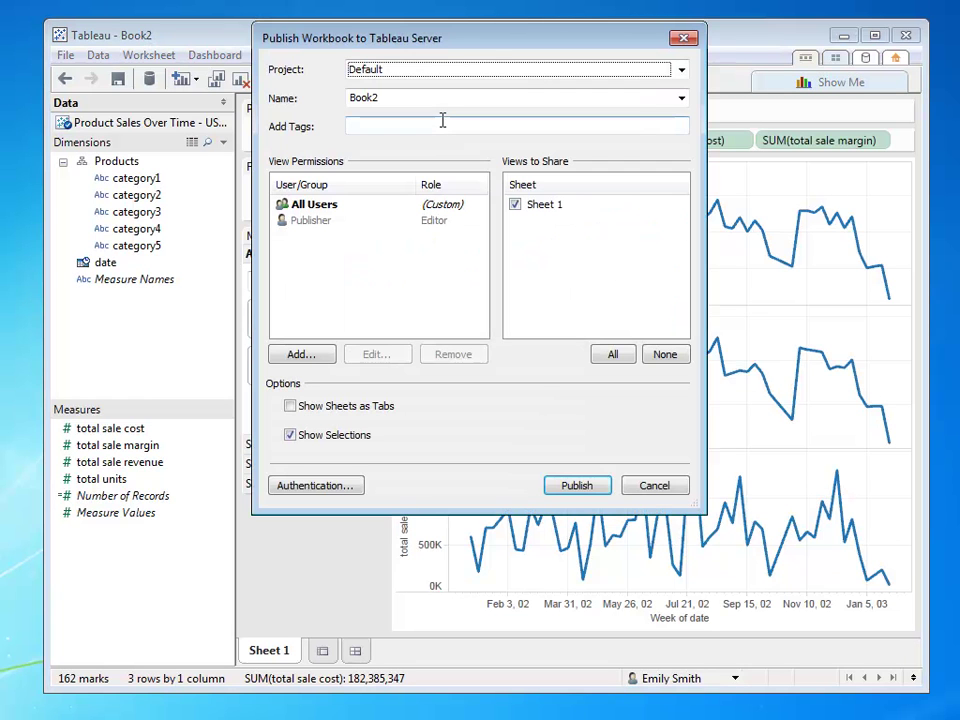
left_click(577, 486)
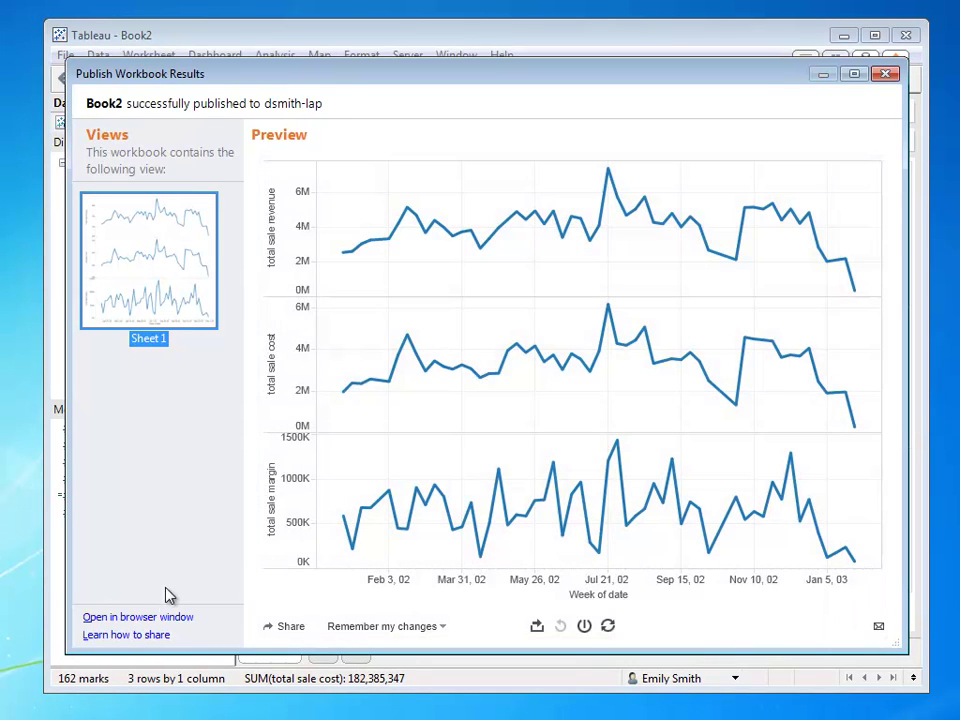
- Open the published workbook in the browser, log in with the user's credentials, and view Sheet 1
left_click(157, 617)
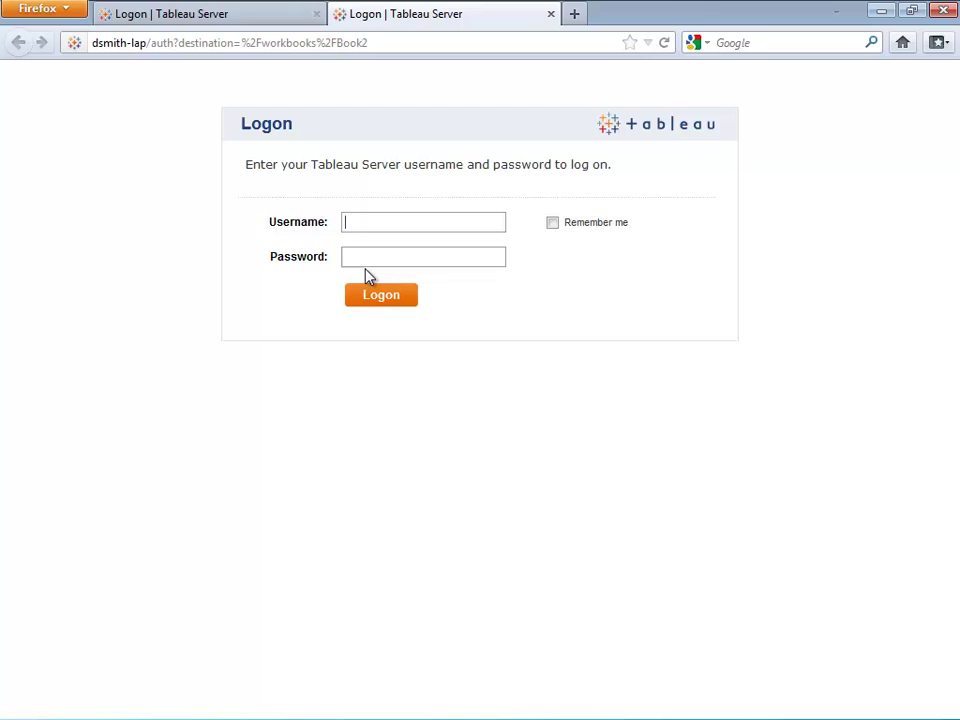
type("emily************")
key("Return")
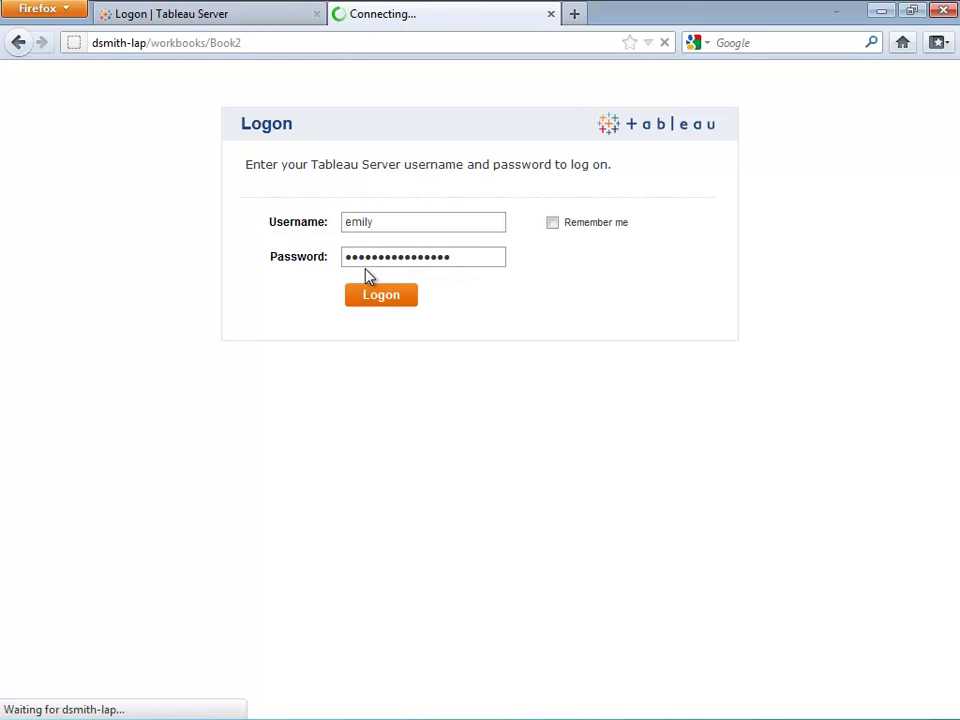
left_click(310, 265)
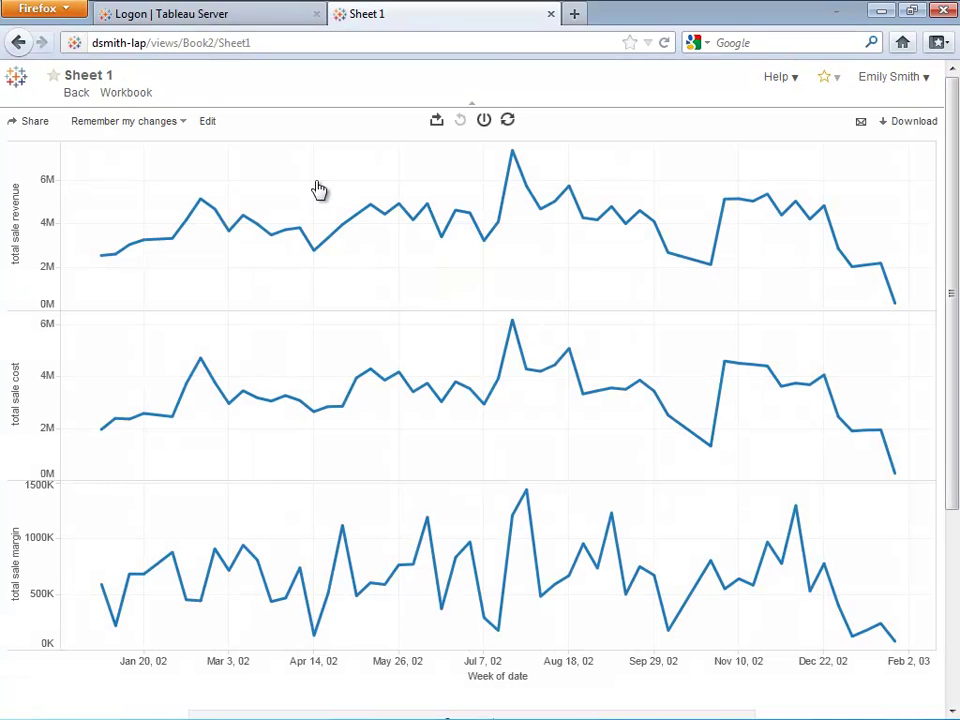
left_click(509, 43)
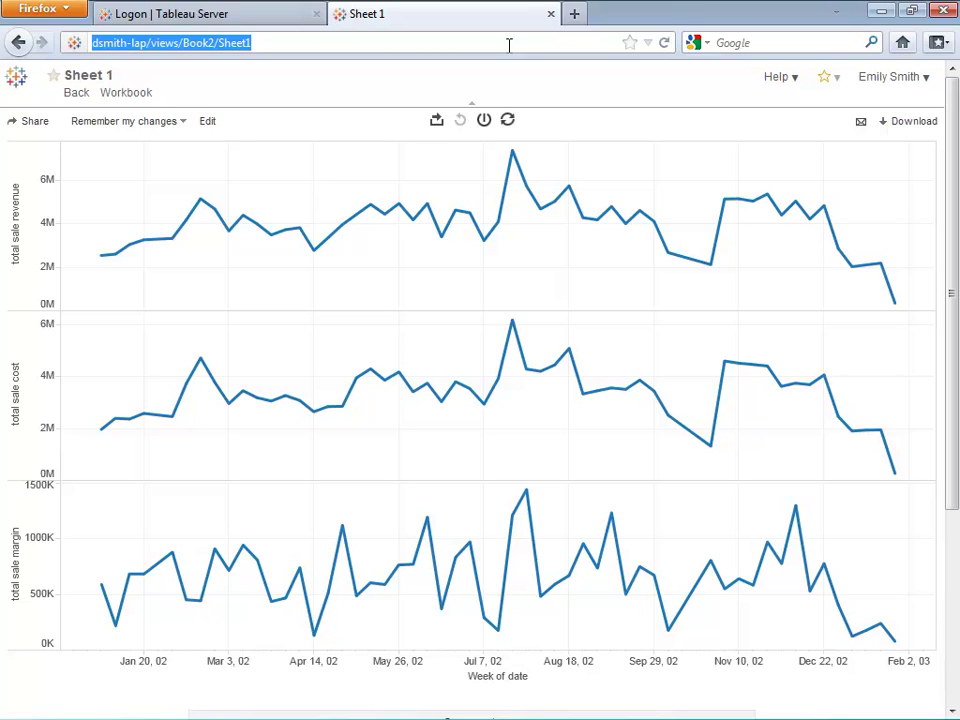
left_click(509, 43)
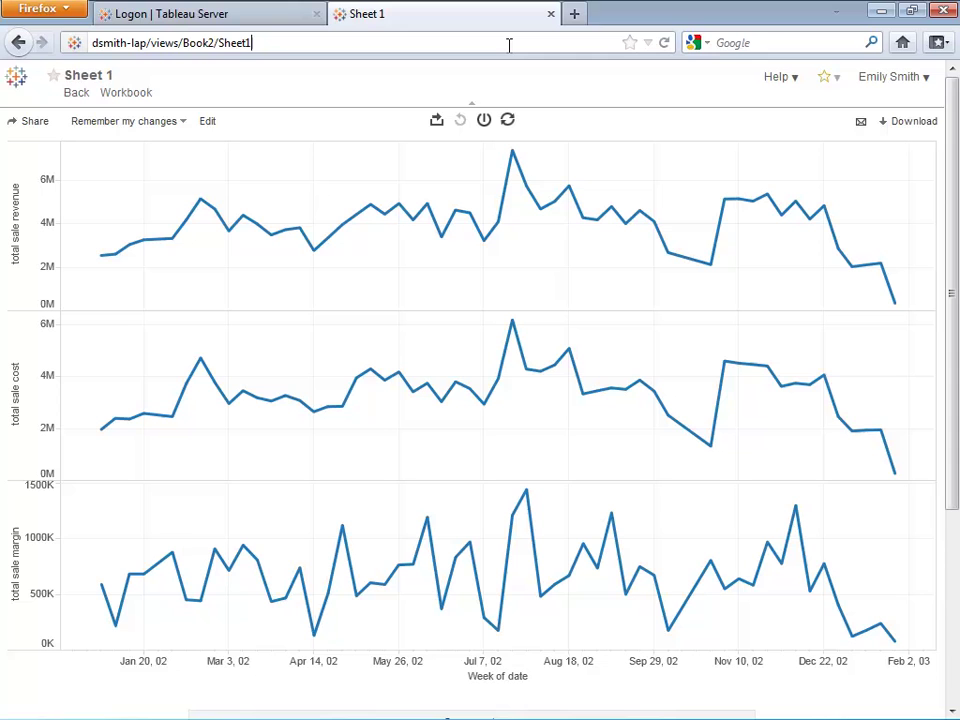
- Log off, log back in with the user's credentials, sort views by Modified, and reopen Sheet 1
left_click(918, 79)
left_click(876, 123)
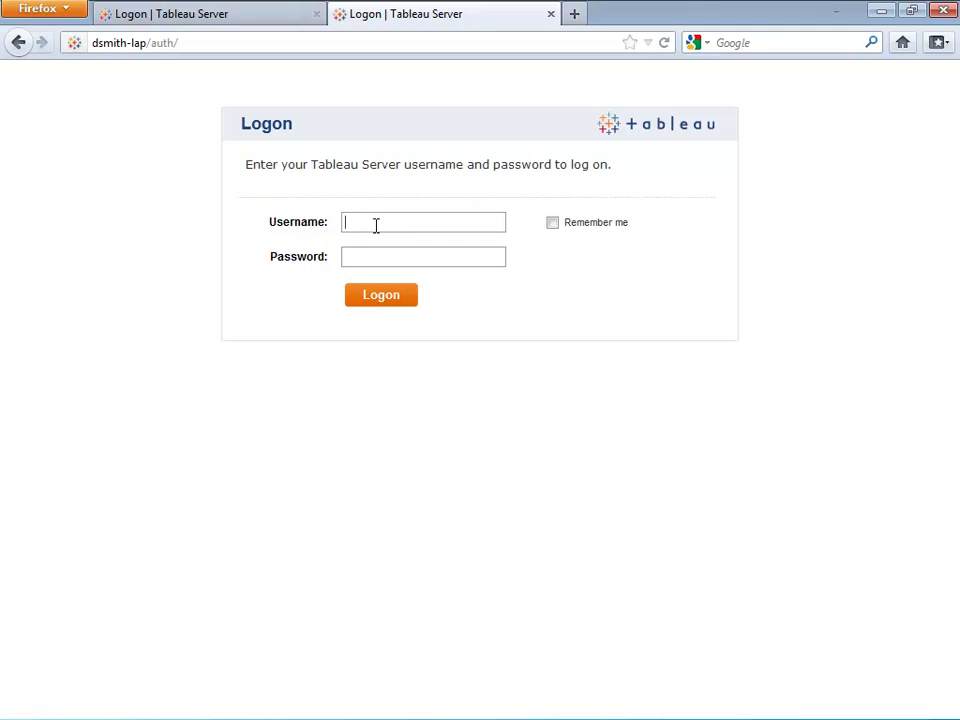
type("emily")
key("Tab")
type("password12345678")
key("Return")
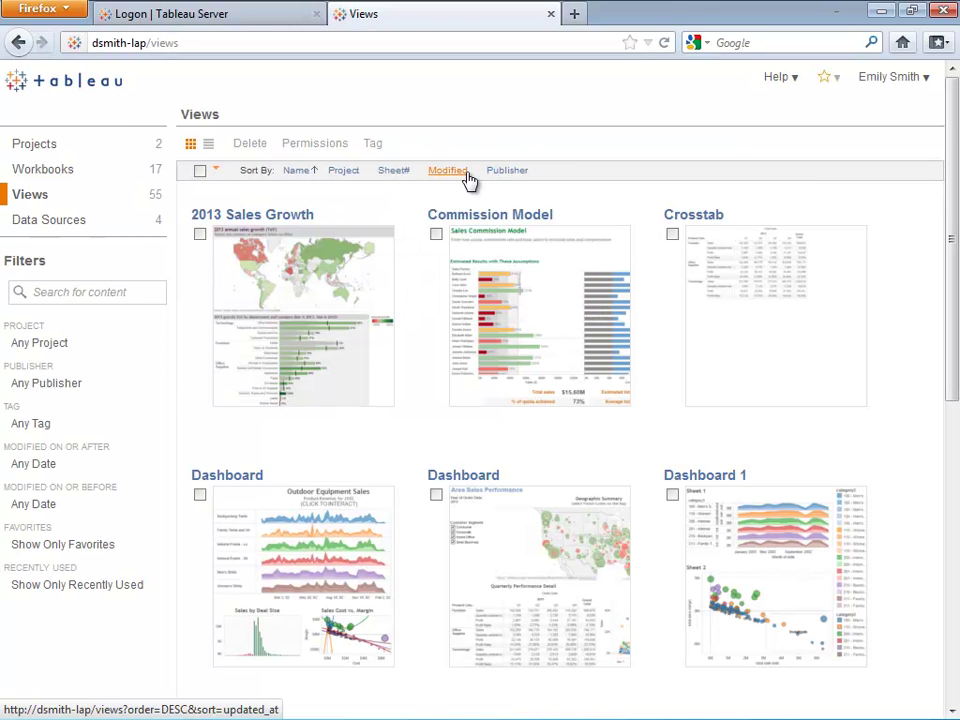
left_click(463, 175)
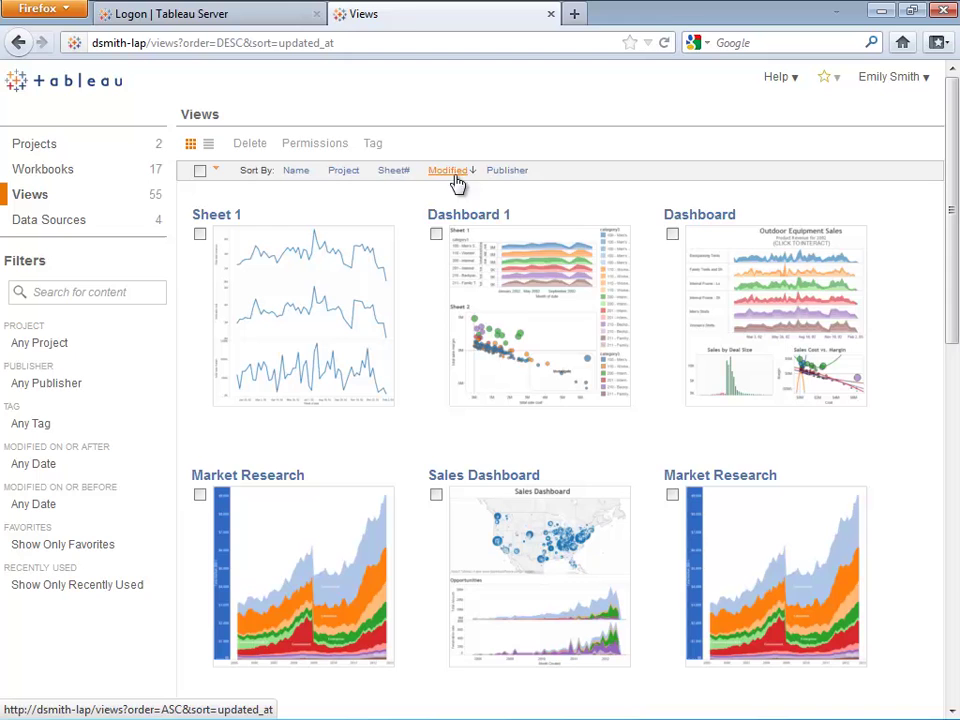
left_click(289, 270)
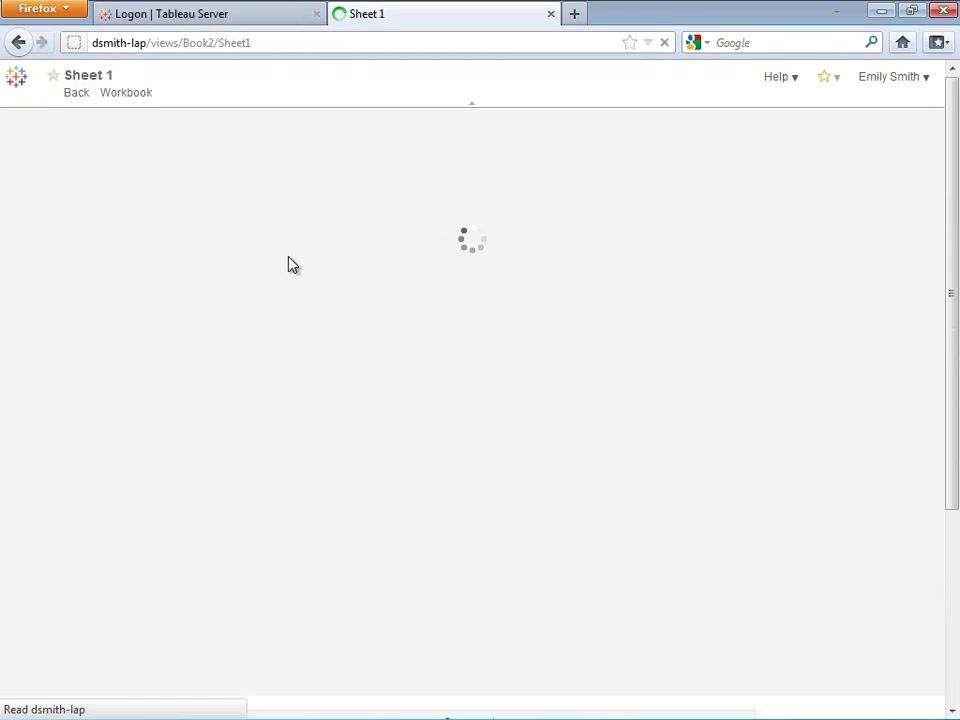
- In the web editor, colour the charts by Measure Names, make total sale margin a running total, and set marks to Area
left_click(205, 122)
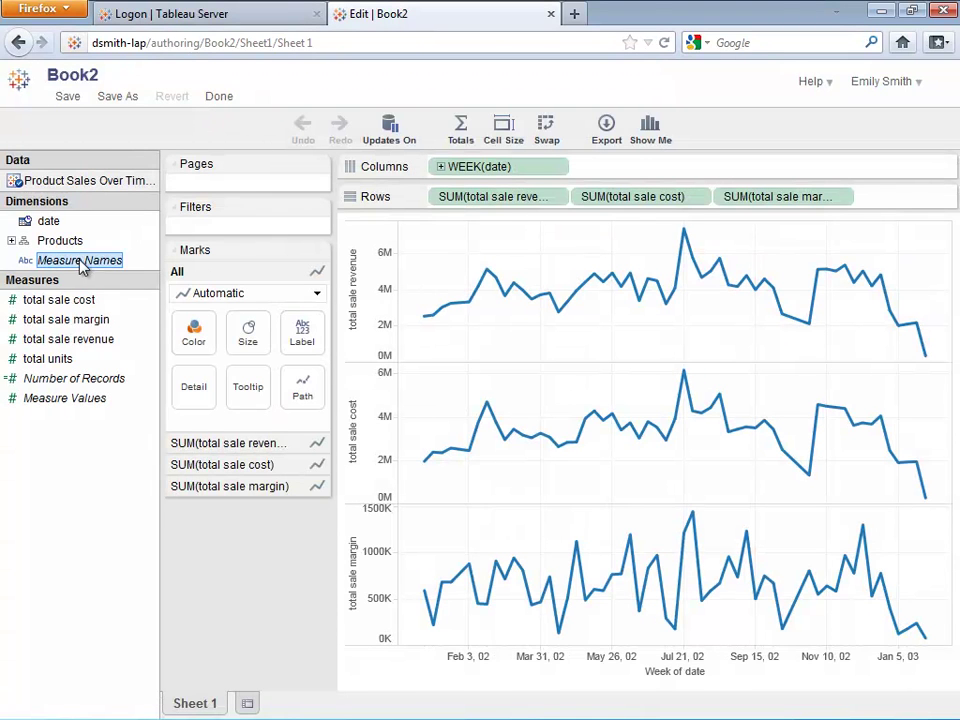
left_click_drag(82, 262, 193, 332)
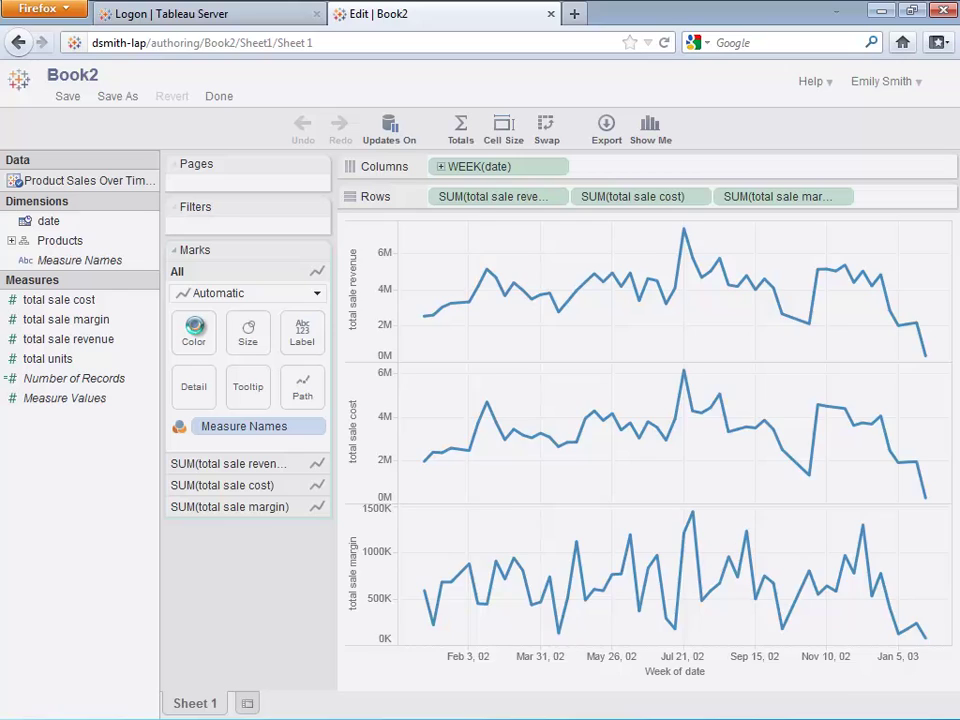
left_click(845, 198)
mouse_move(843, 408)
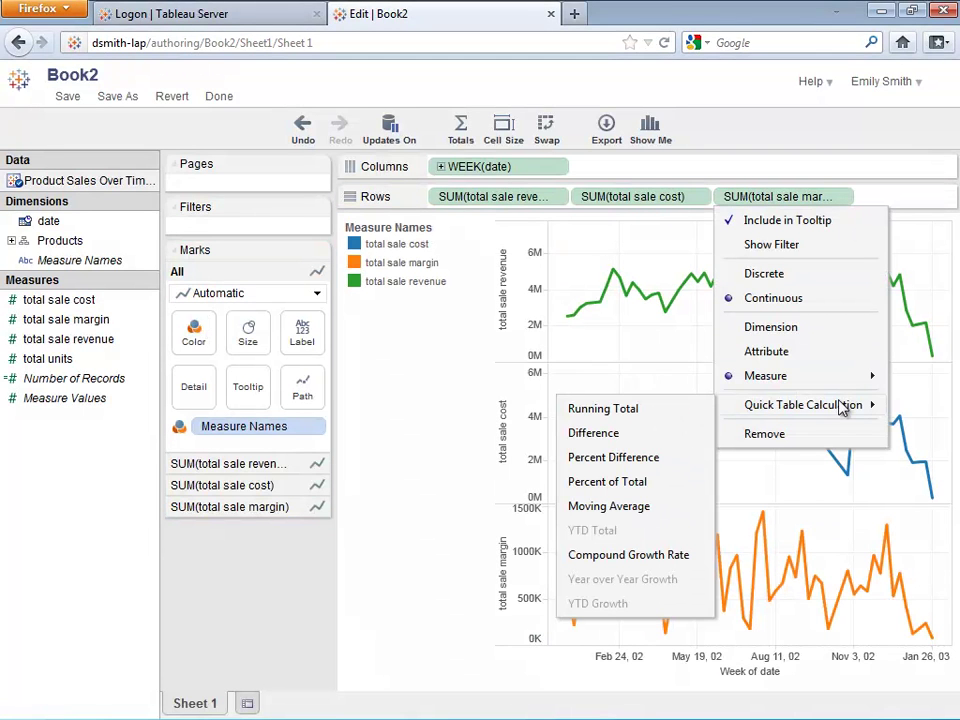
left_click(660, 406)
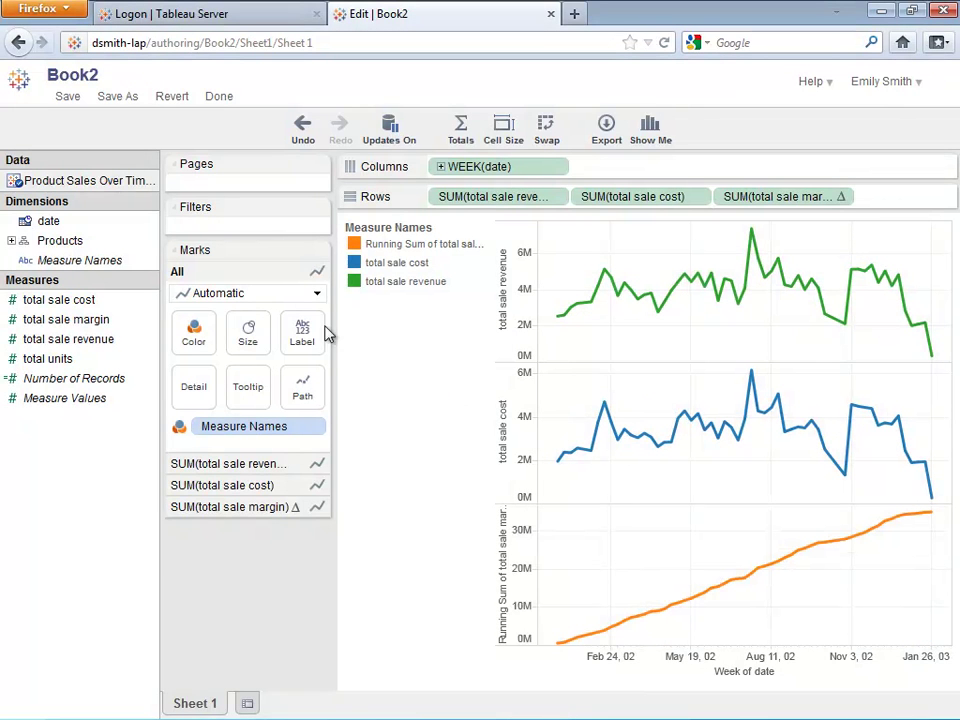
left_click(316, 293)
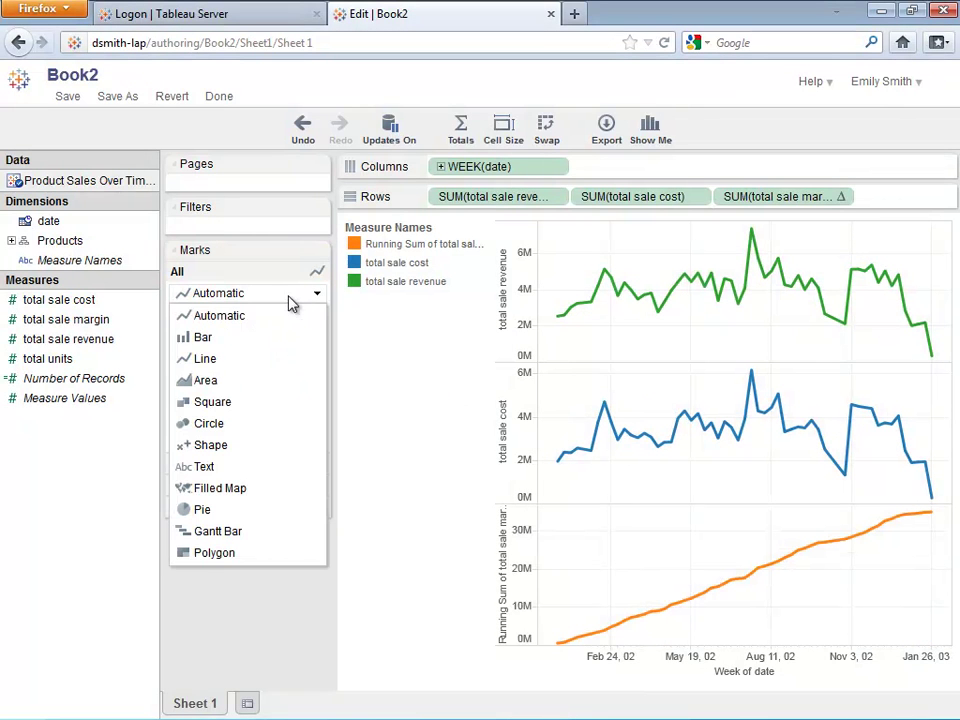
left_click(262, 381)
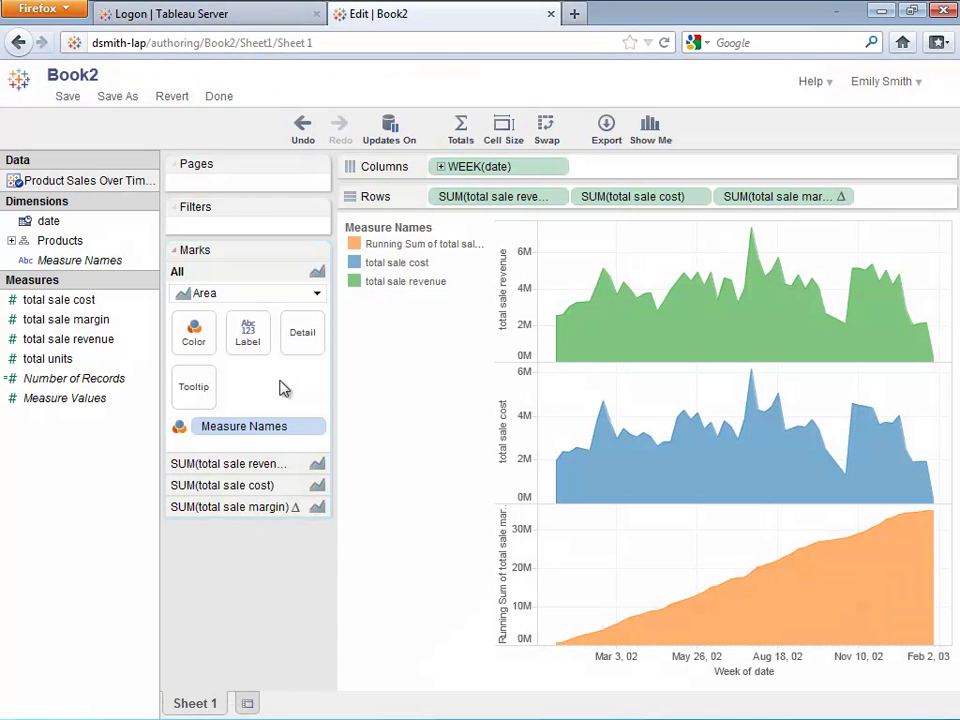
- Save the edited workbook as a new workbook named 'book14'
left_click(118, 96)
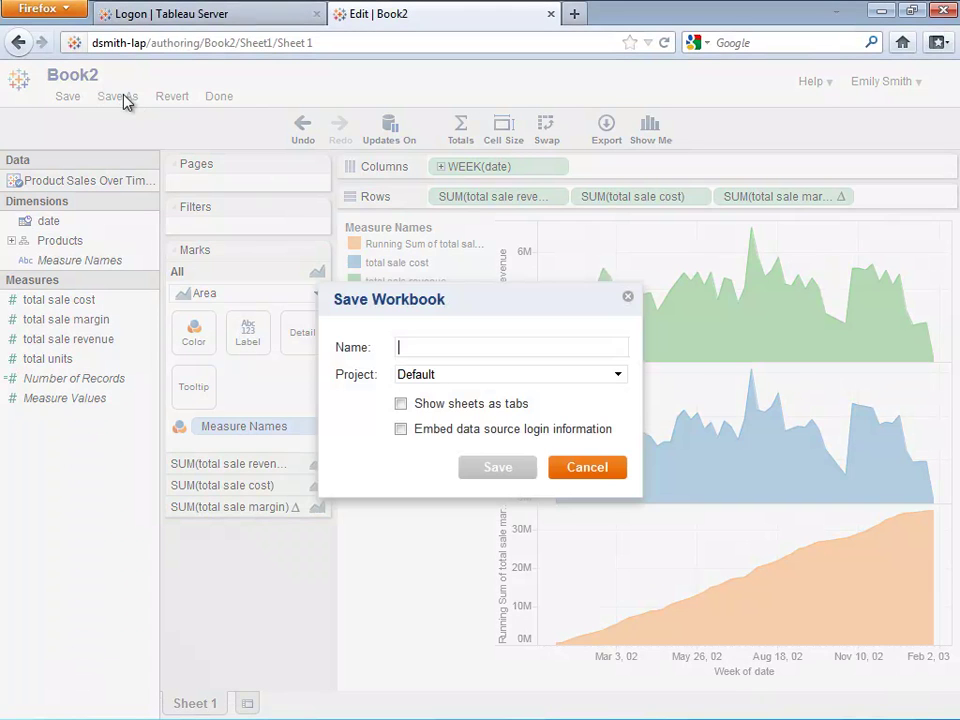
left_click(420, 345)
type("book14")
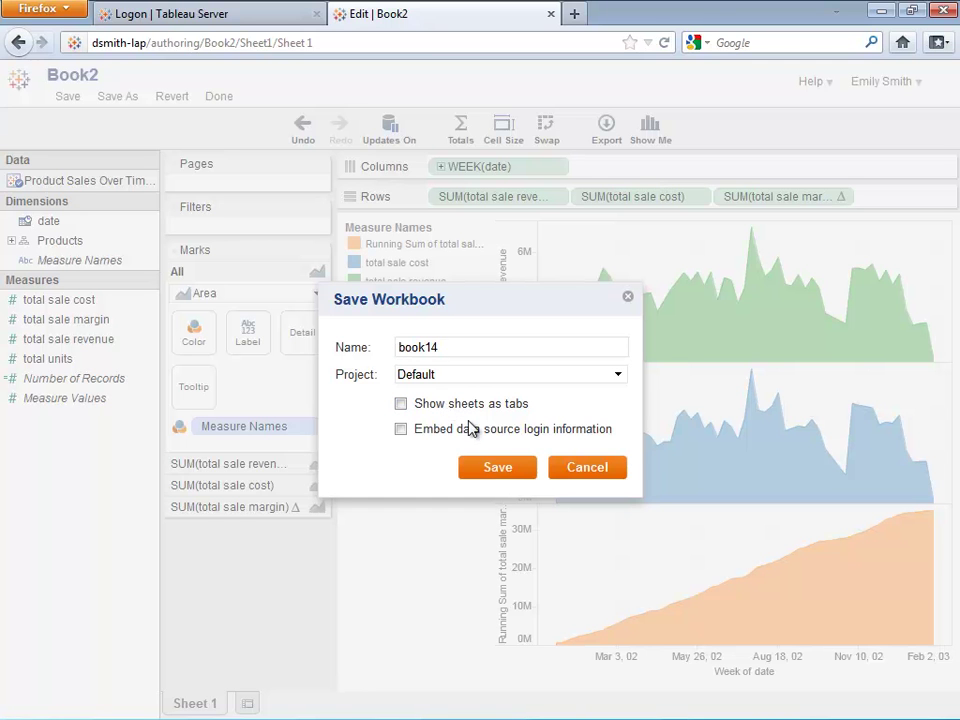
left_click(505, 474)
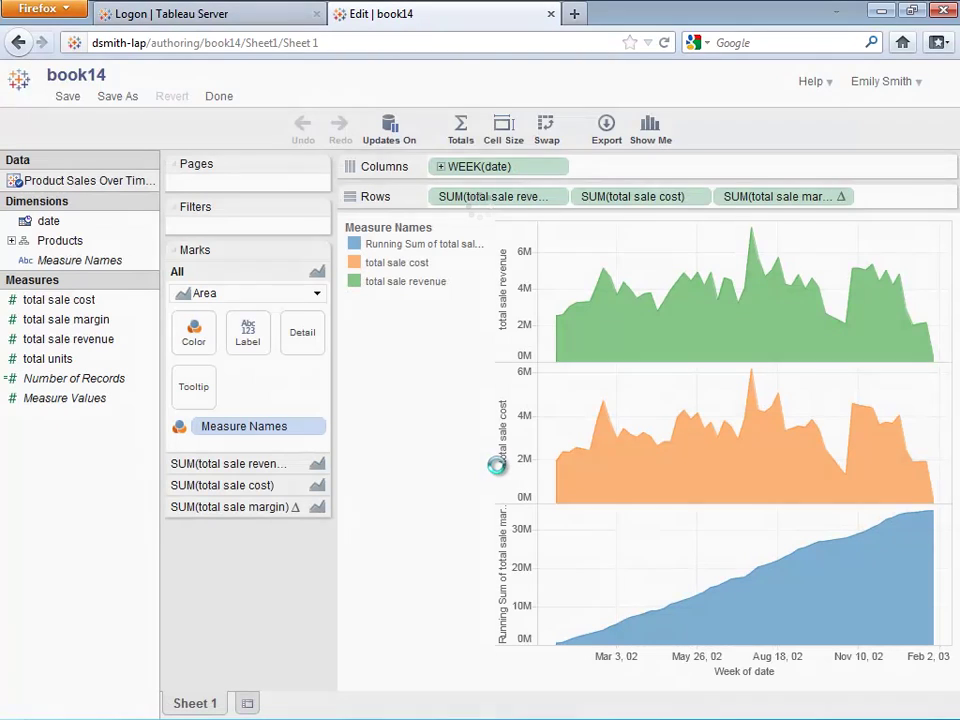
- Exit web authoring with Done to return to book14's Sheet 1 view
left_click(220, 100)
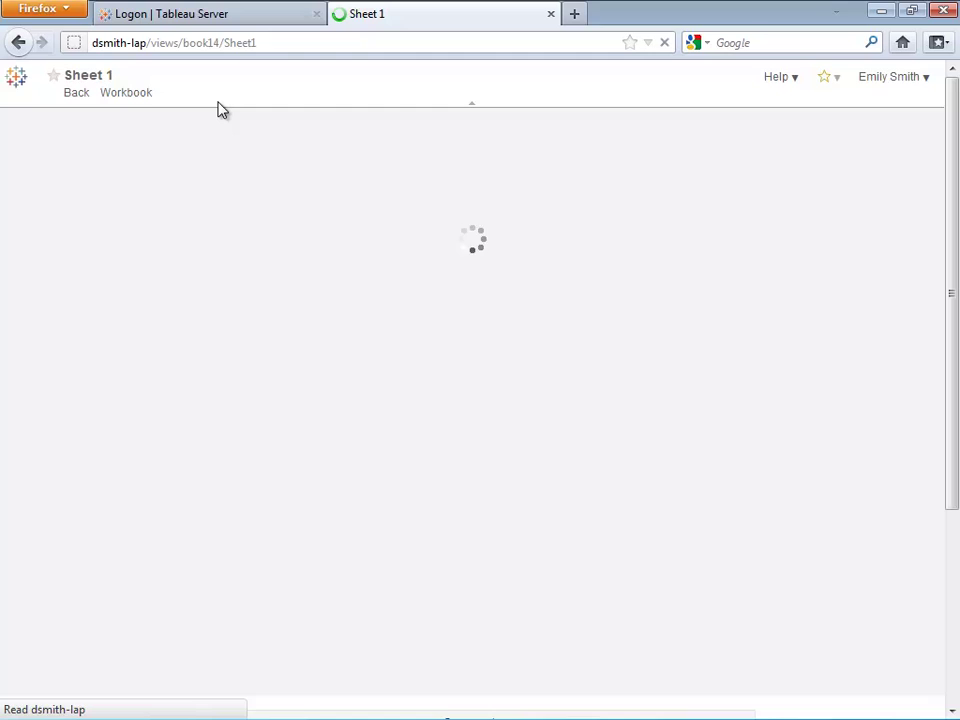